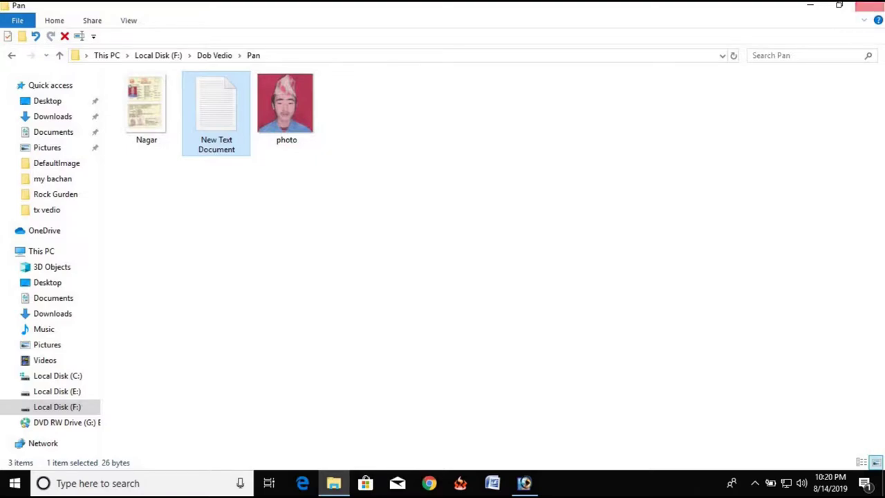
Step: Close the Pan File Explorer window to bring Chrome to the front
{"action": "left_click", "coordinate": [869, 5]}
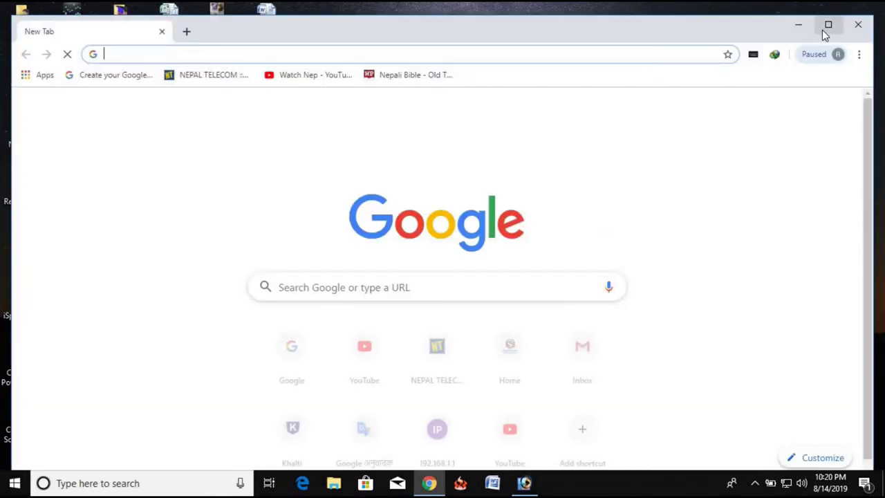
{"action": "left_click", "coordinate": [828, 26]}
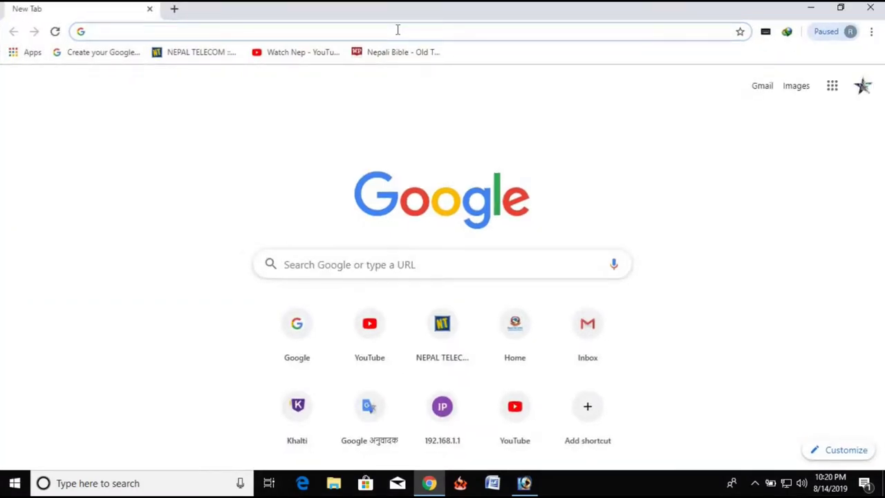
{"action": "type", "text": "www."}
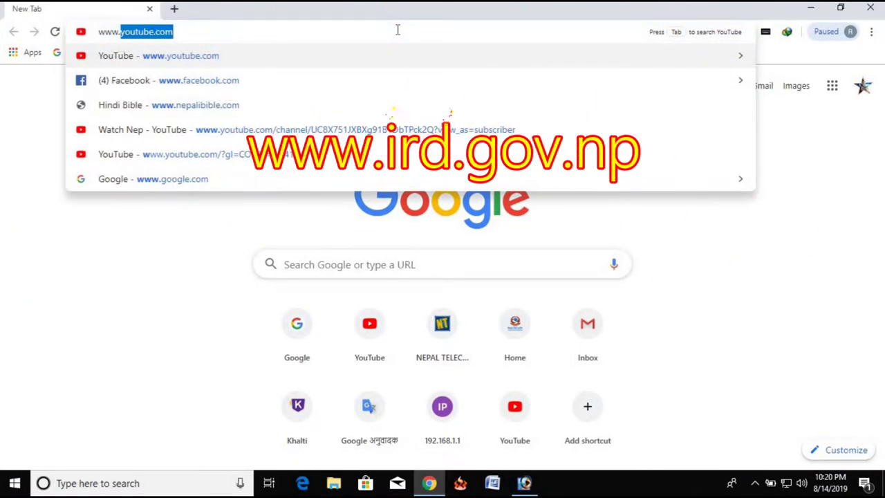
{"action": "type", "text": "ird.b"}
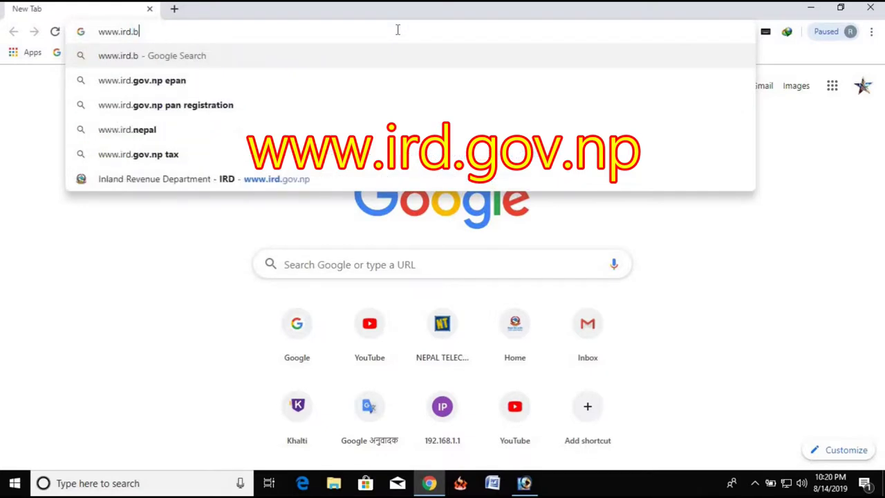
{"action": "key", "text": "BackSpace"}
{"action": "type", "text": "go"}
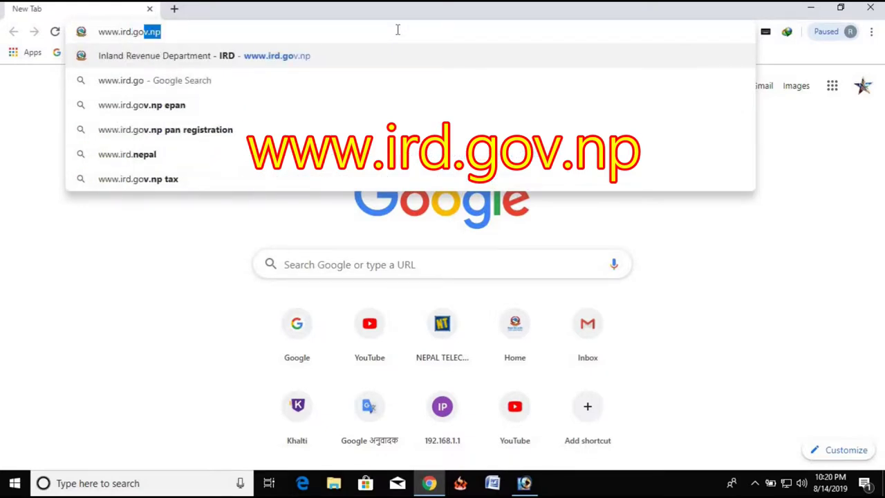
{"action": "type", "text": "v.np"}
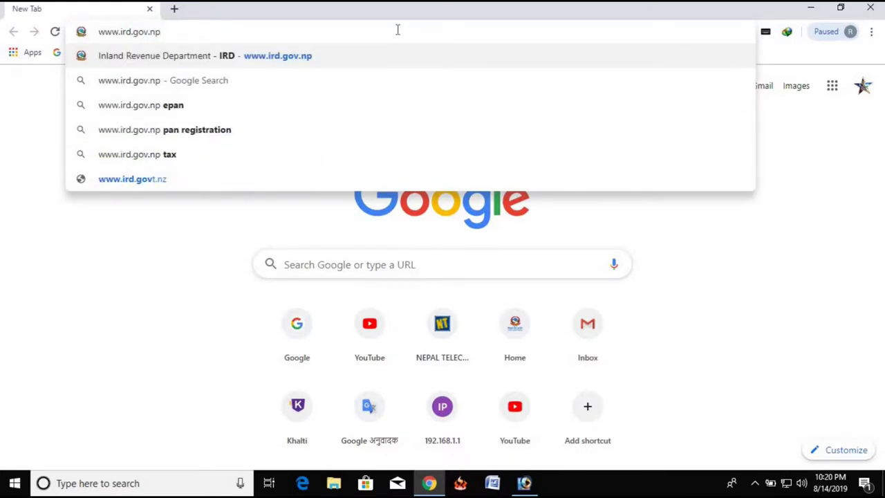
{"action": "key", "text": "Return"}
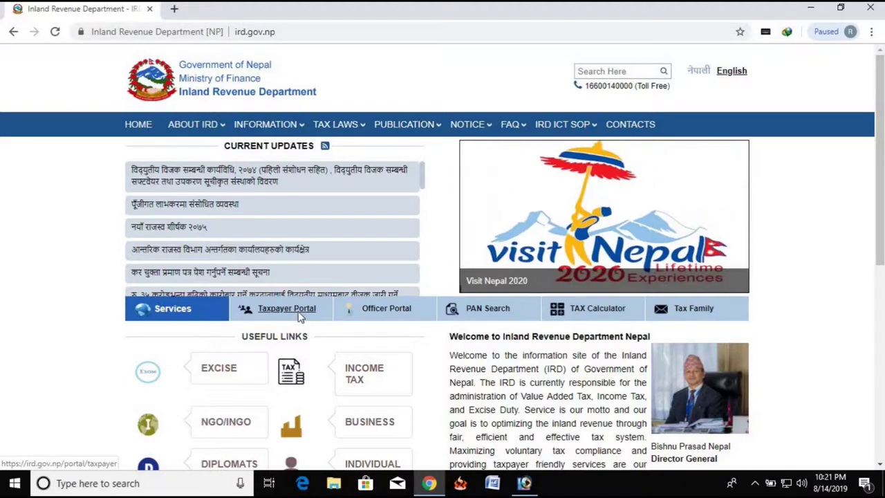
Step: Go to Taxpayer Portal > Registration(PAN,VAT,EXCISE) > Application For Registration
{"action": "left_click", "coordinate": [291, 319]}
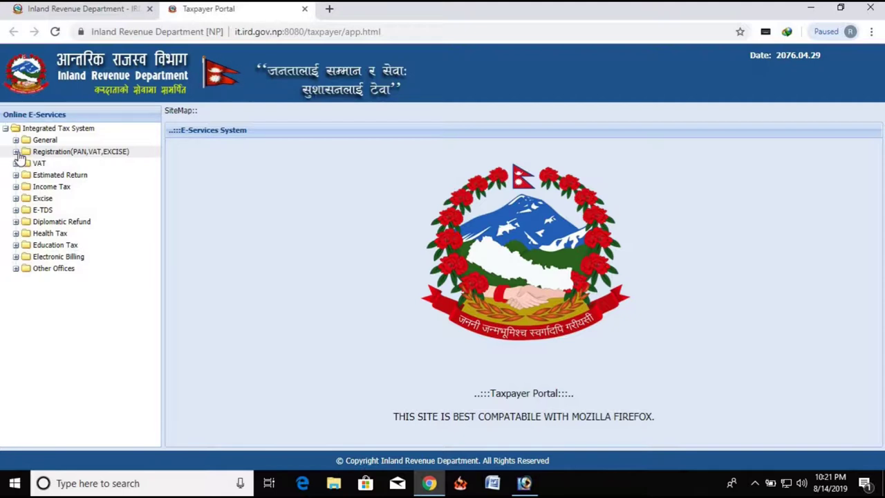
{"action": "left_click", "coordinate": [15, 152]}
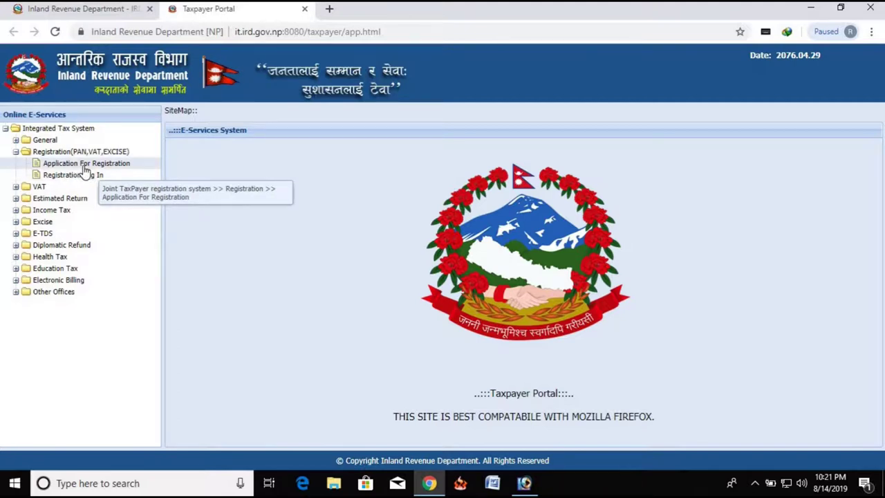
{"action": "left_click", "coordinate": [86, 165]}
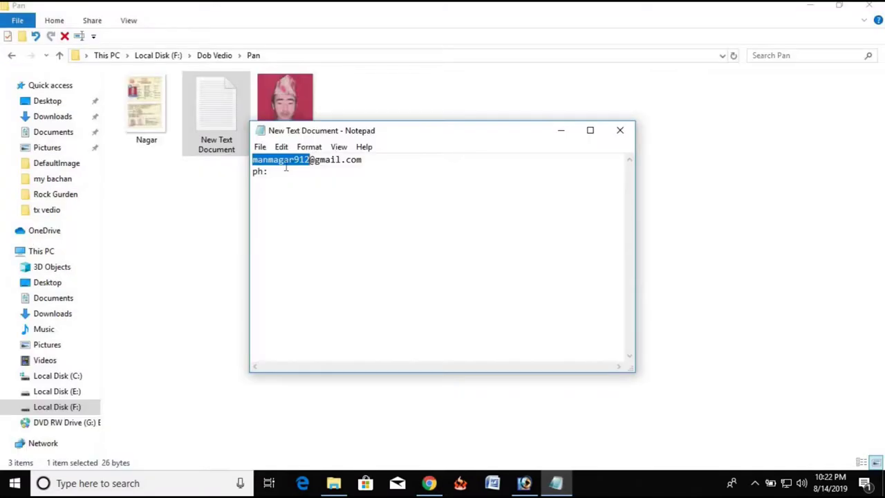
Step: Paste the username and enter the account password in Password and Re-Password
{"action": "left_click", "coordinate": [430, 482]}
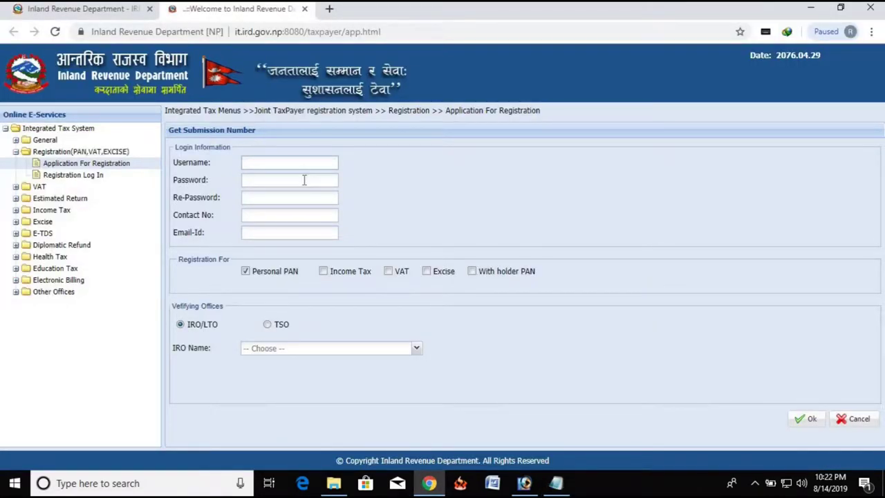
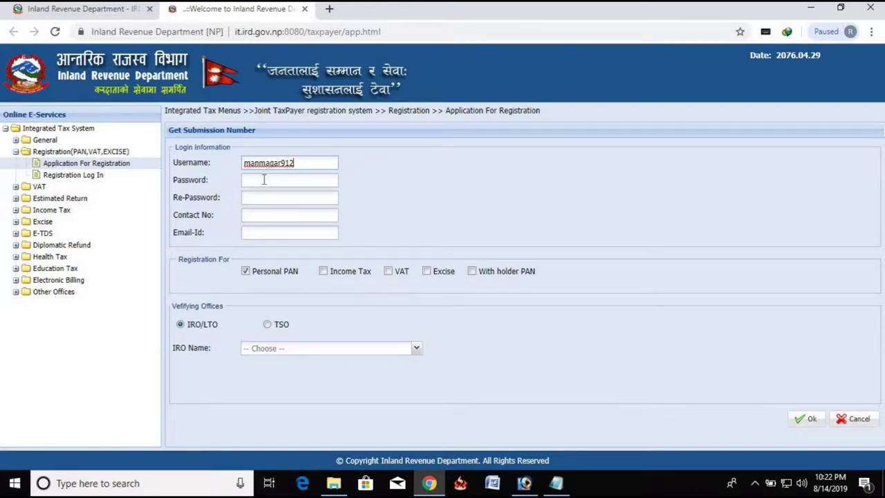
{"action": "mouse_move", "coordinate": [435, 489]}
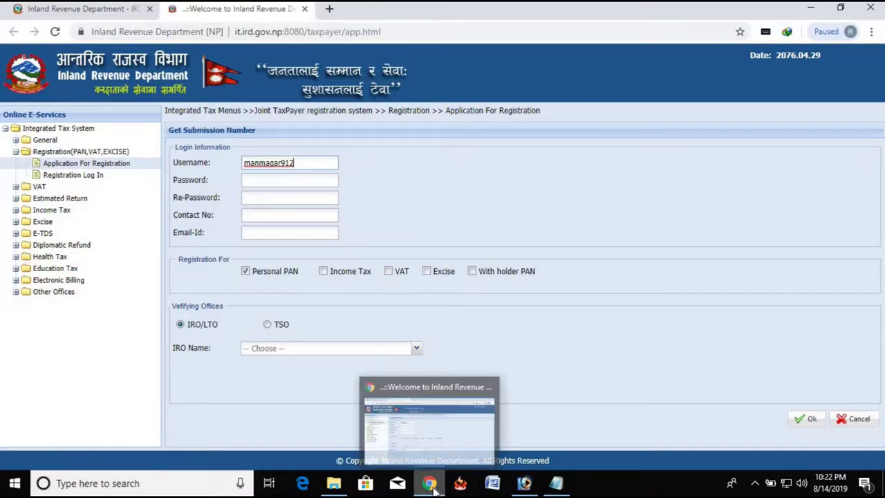
{"action": "left_click", "coordinate": [274, 181]}
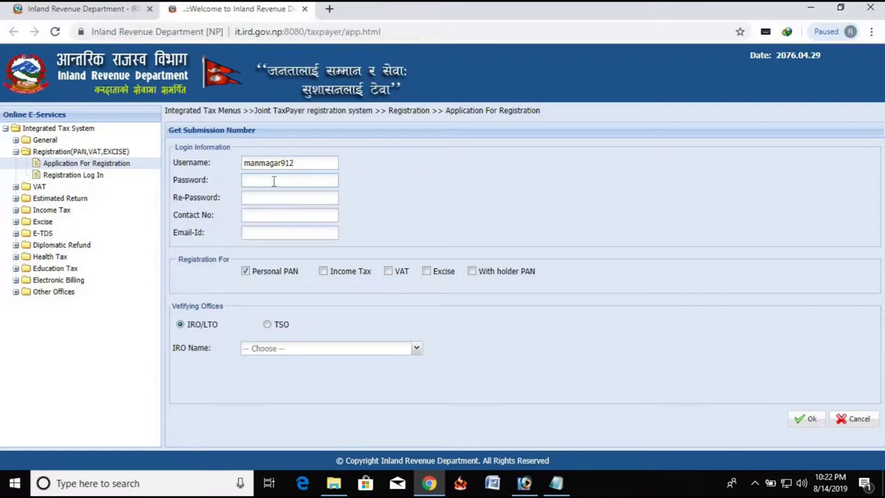
{"action": "type", "text": "••"}
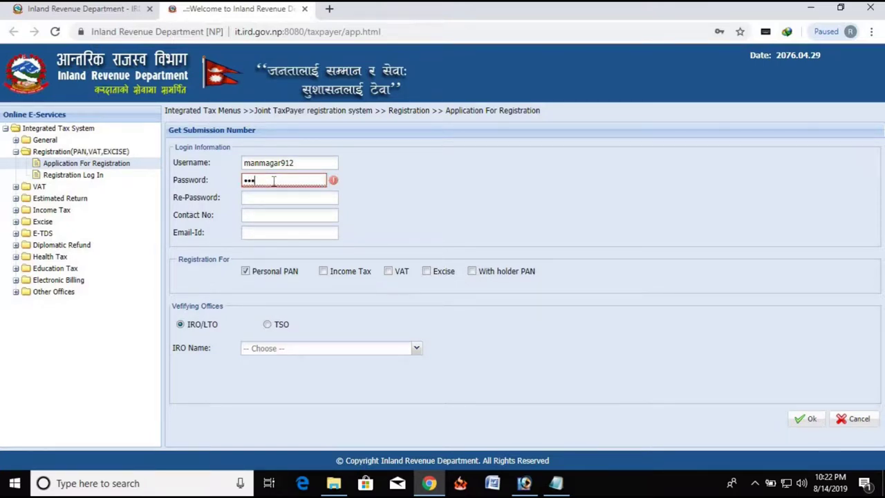
{"action": "type", "text": "•••••"}
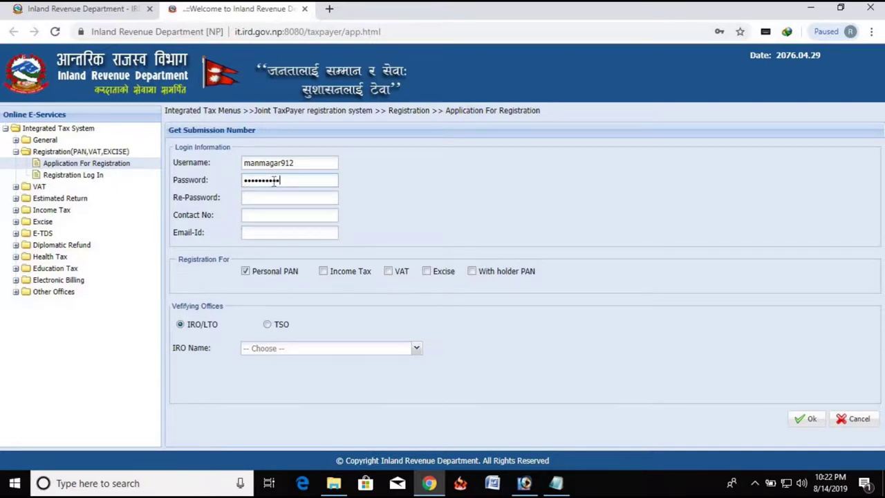
{"action": "left_click", "coordinate": [282, 201]}
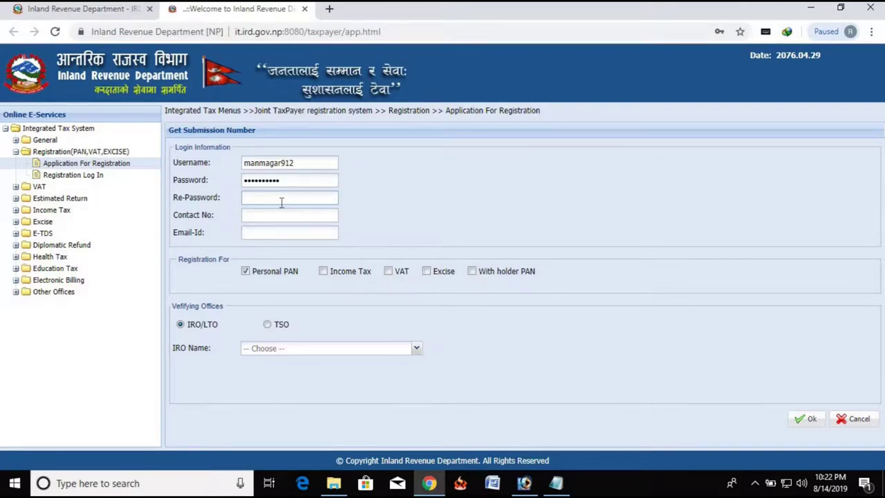
{"action": "type", "text": "••"}
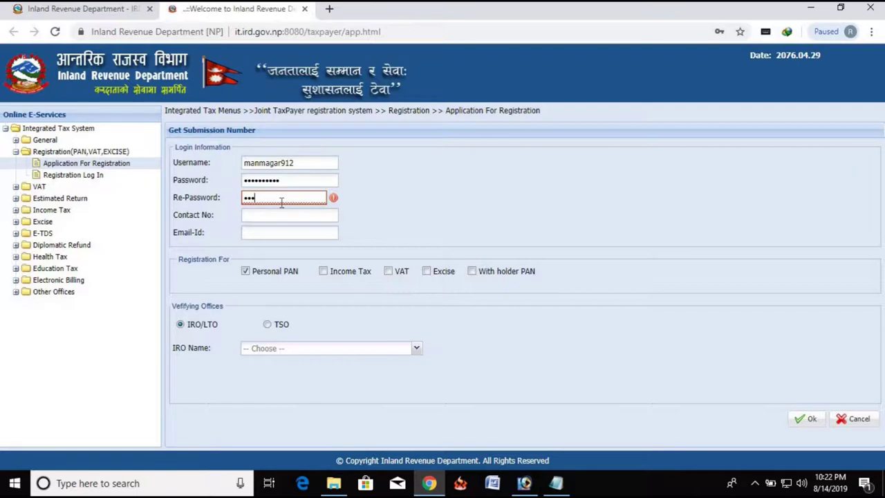
{"action": "type", "text": "•"}
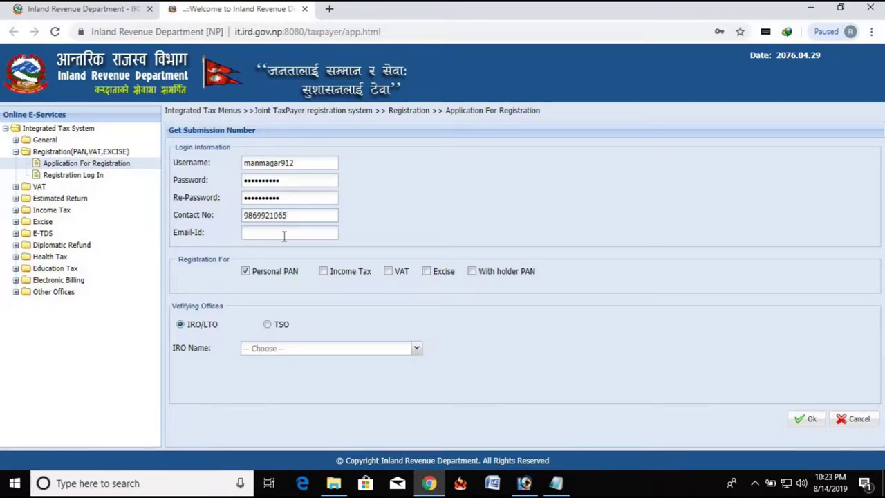
Step: Copy the e-mail address from the Notepad notes into the Email-Id field
{"action": "left_click", "coordinate": [556, 483]}
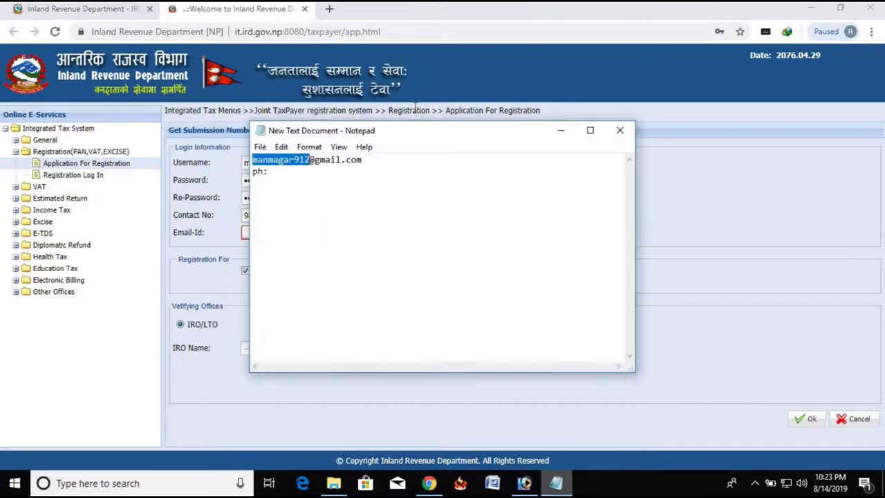
{"action": "double_click", "coordinate": [331, 159]}
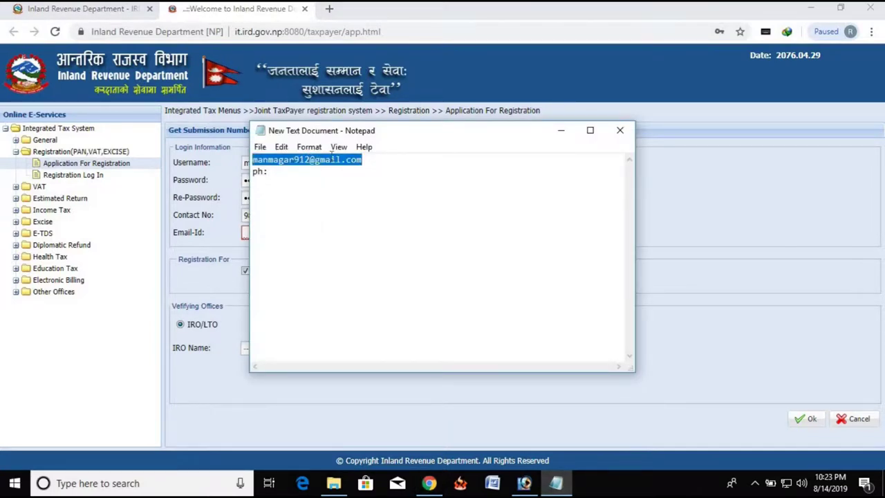
{"action": "right_click", "coordinate": [350, 162]}
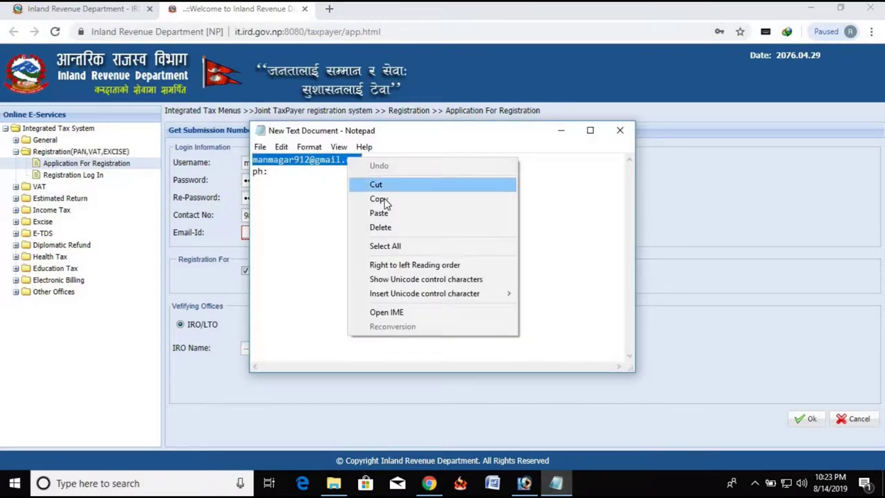
{"action": "left_click", "coordinate": [385, 200]}
{"action": "left_click", "coordinate": [239, 403]}
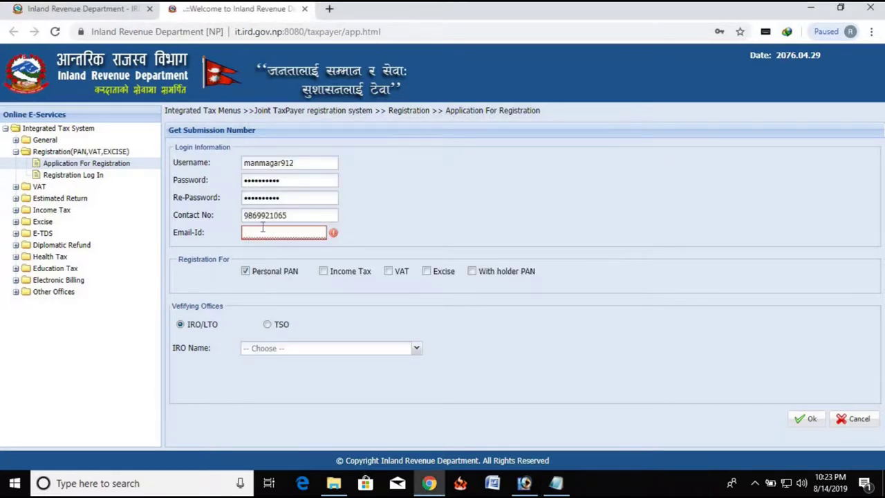
{"action": "right_click", "coordinate": [263, 229]}
{"action": "left_click", "coordinate": [293, 325]}
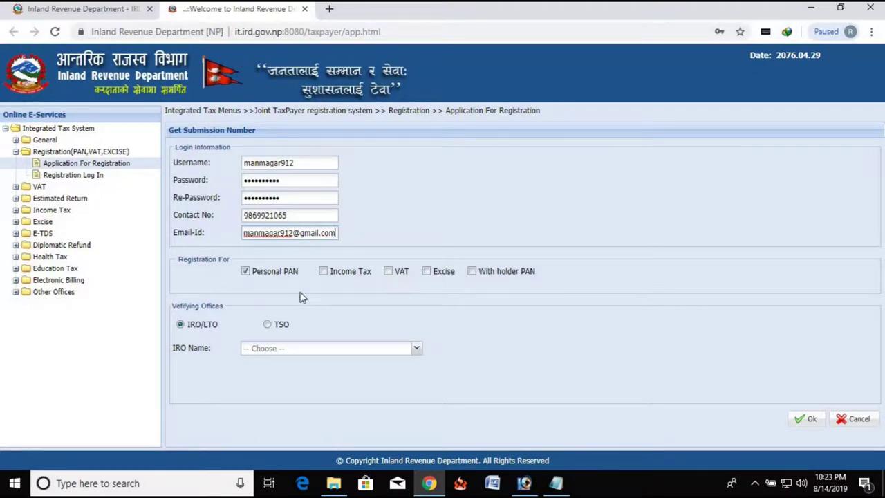
Step: Pick आ. रा. का. दाङ from the IRO Name list
{"action": "left_click", "coordinate": [417, 350]}
{"action": "scroll", "coordinate": [336, 228], "scroll_direction": "down", "scroll_amount": 6}
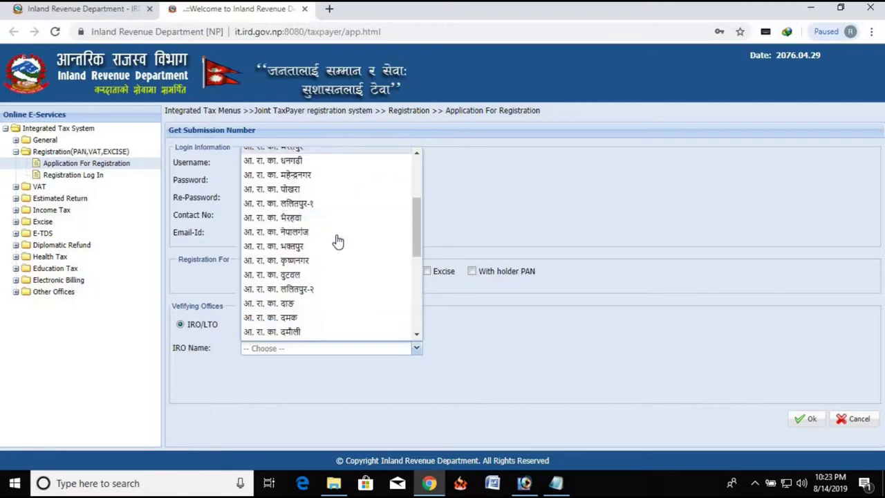
{"action": "scroll", "coordinate": [343, 259], "scroll_direction": "up", "scroll_amount": 8}
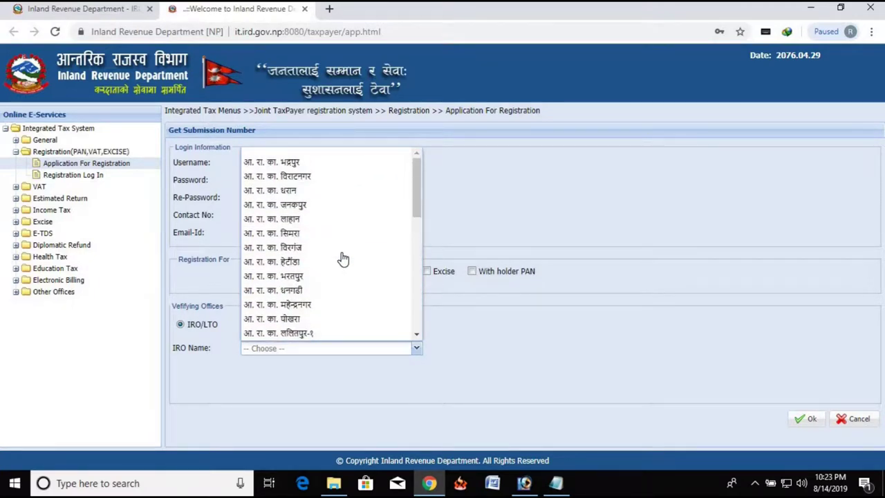
{"action": "scroll", "coordinate": [323, 207], "scroll_direction": "down", "scroll_amount": 3}
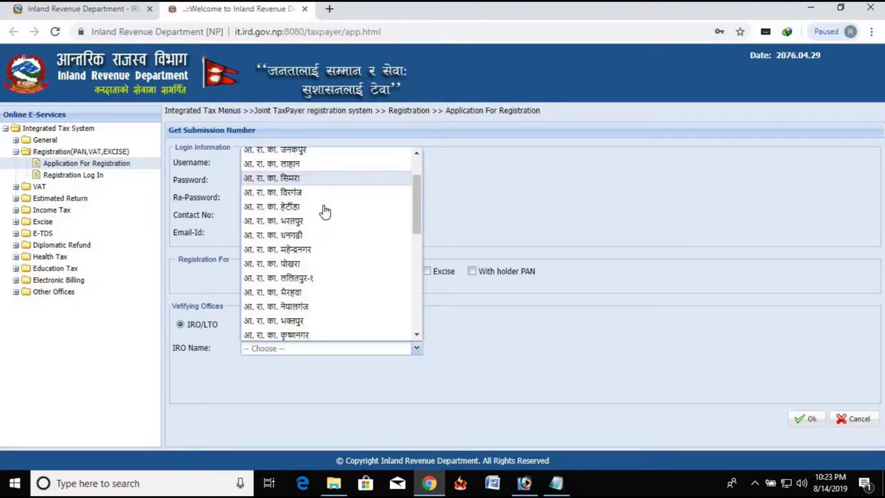
{"action": "scroll", "coordinate": [326, 217], "scroll_direction": "up", "scroll_amount": 3}
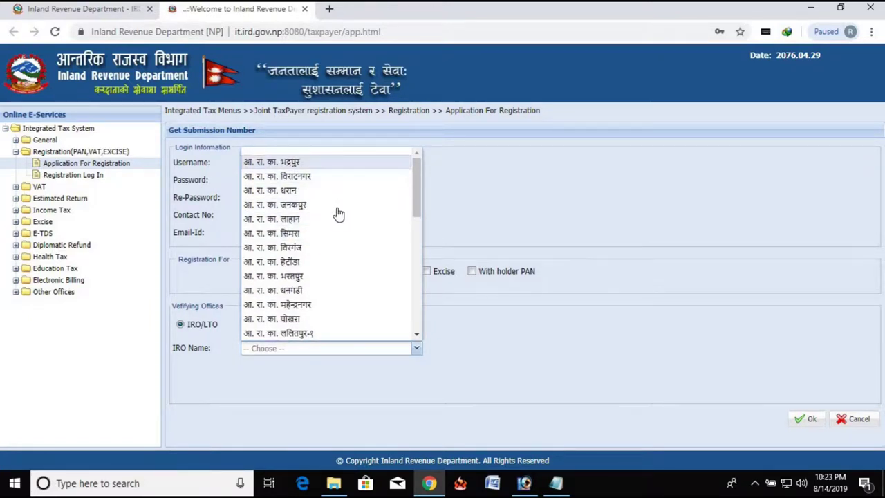
{"action": "scroll", "coordinate": [333, 244], "scroll_direction": "down", "scroll_amount": 9}
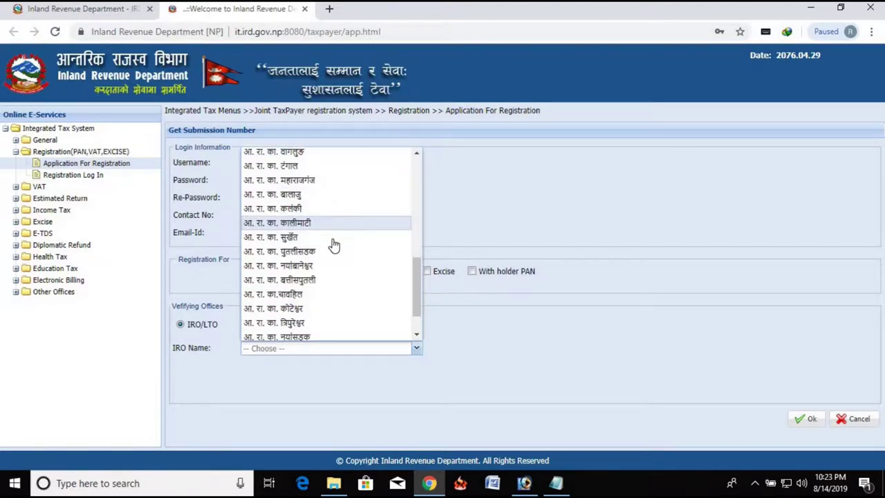
{"action": "scroll", "coordinate": [336, 253], "scroll_direction": "down", "scroll_amount": 2}
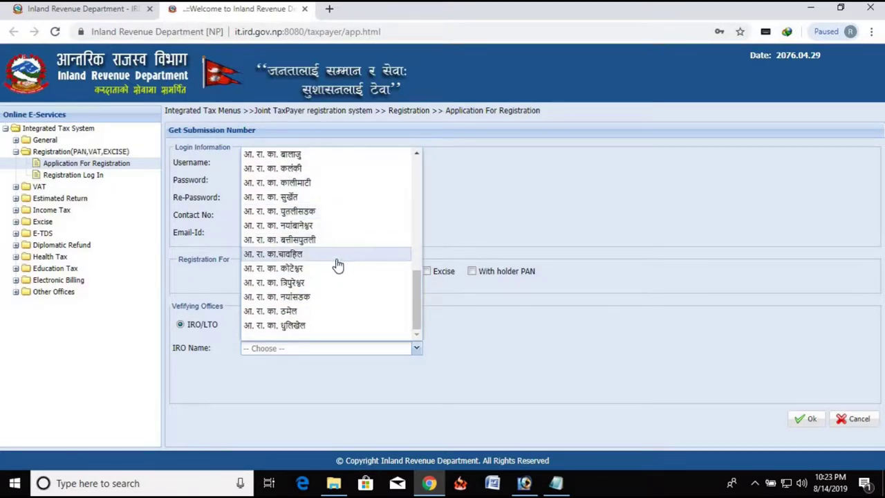
{"action": "left_click", "coordinate": [337, 266]}
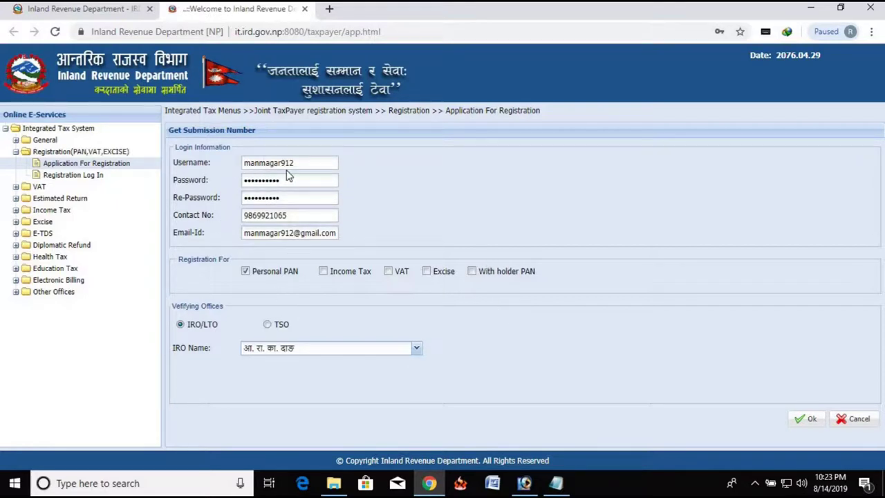
Step: Submit the login details, confirm, and copy the resulting Submission Number
{"action": "left_click", "coordinate": [808, 424]}
{"action": "left_click", "coordinate": [414, 285]}
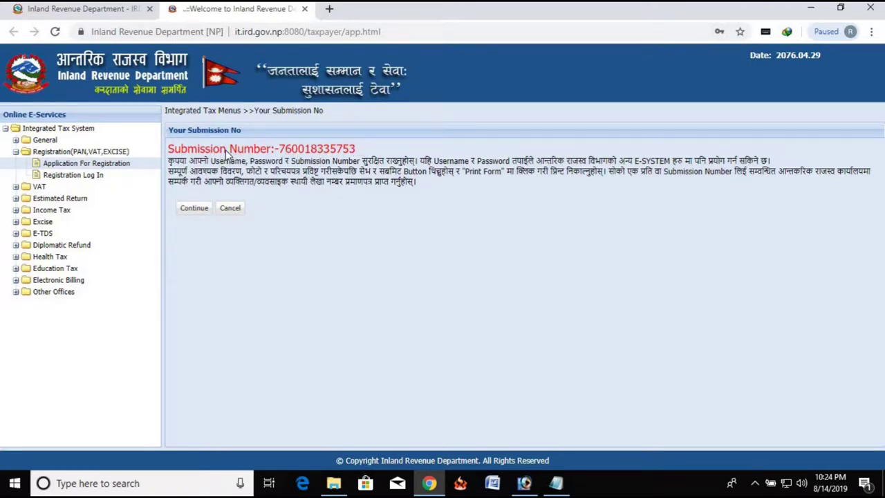
{"action": "left_click_drag", "start_coordinate": [355, 151], "coordinate": [166, 145]}
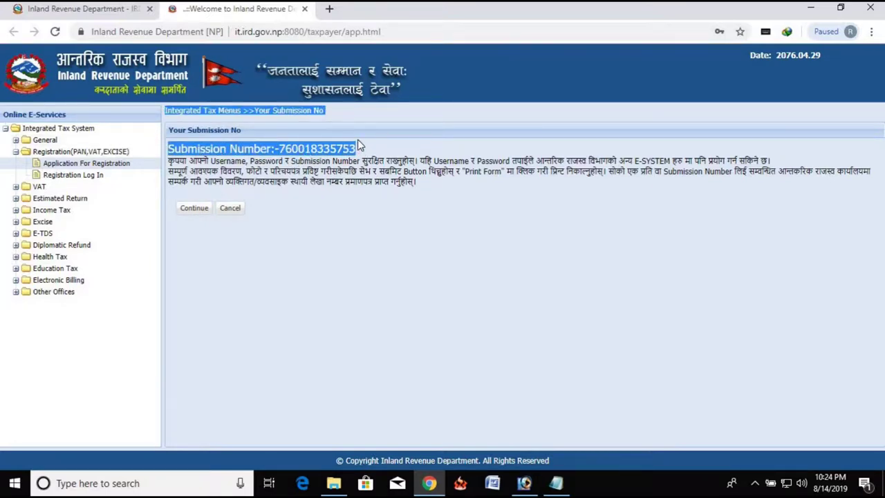
{"action": "left_click_drag", "start_coordinate": [355, 151], "coordinate": [168, 149]}
{"action": "right_click", "coordinate": [248, 151]}
{"action": "left_click", "coordinate": [300, 160]}
Step: Paste the submission number into the note's third line, then continue to registration
{"action": "left_click", "coordinate": [556, 483]}
{"action": "left_click", "coordinate": [255, 190]}
{"action": "right_click", "coordinate": [255, 190]}
{"action": "left_click", "coordinate": [285, 245]}
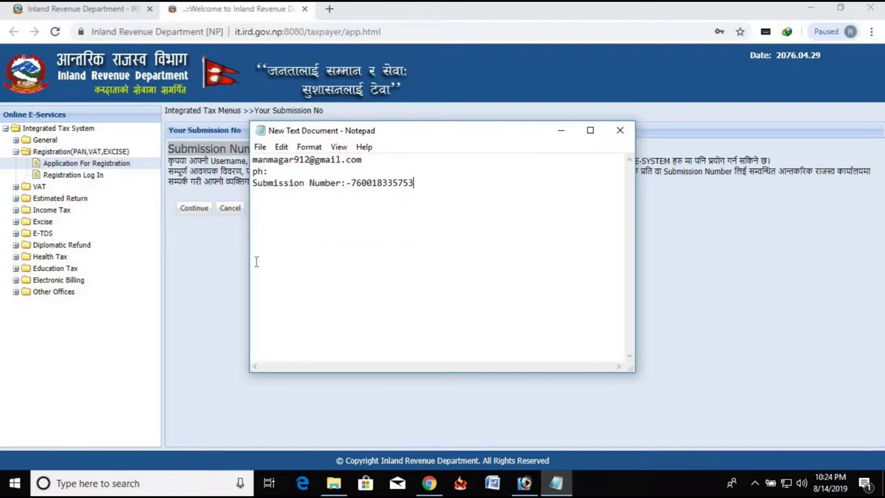
{"action": "left_click", "coordinate": [195, 208]}
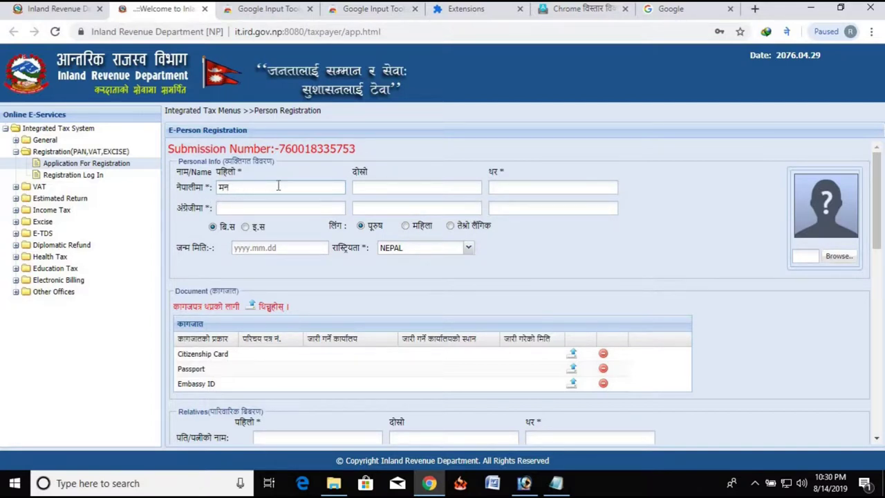
Step: Enter the applicant's surname in the Nepali थर field via transliteration
{"action": "left_click", "coordinate": [424, 189]}
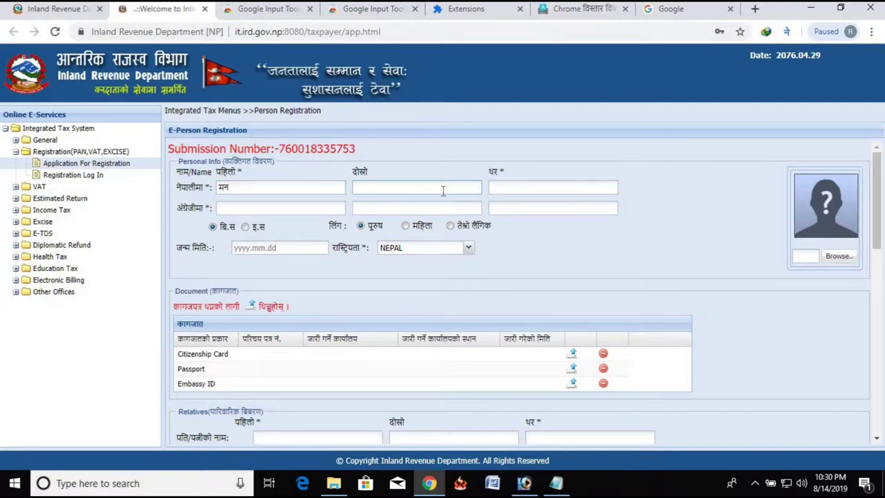
{"action": "left_click", "coordinate": [513, 189]}
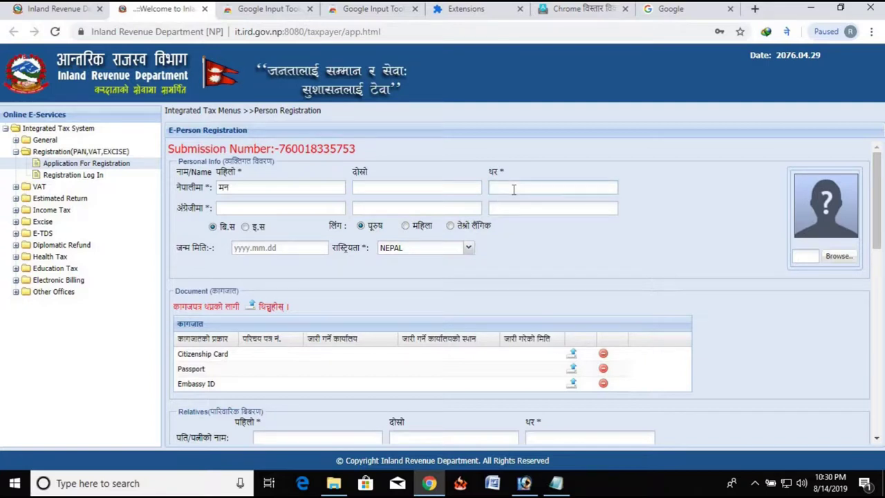
{"action": "type", "text": "magar"}
{"action": "key", "text": "space"}
Step: Turn off Nepali input and enter the applicant's English first name and surname
{"action": "left_click", "coordinate": [306, 208]}
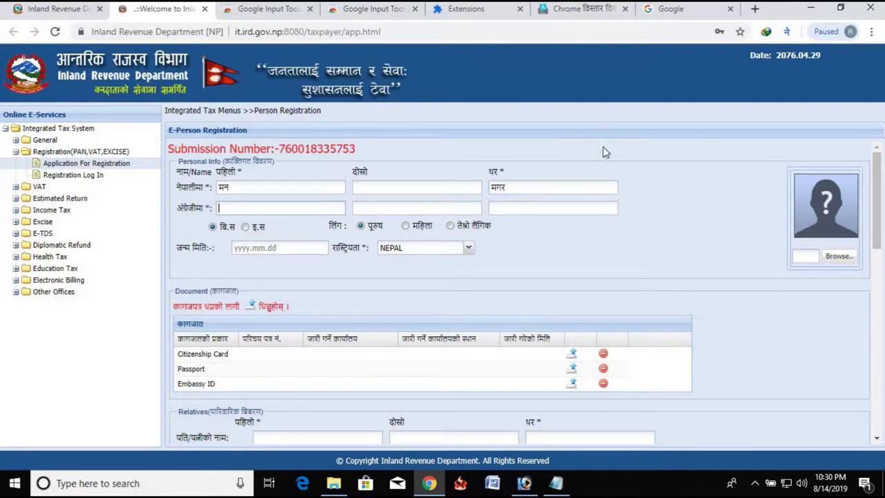
{"action": "left_click", "coordinate": [786, 31]}
{"action": "left_click", "coordinate": [719, 100]}
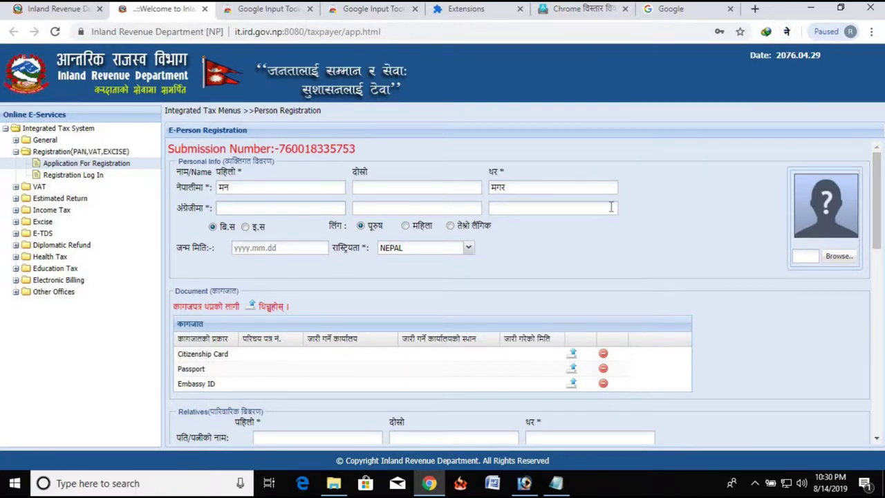
{"action": "key", "text": "Tab"}
{"action": "key", "text": "Tab"}
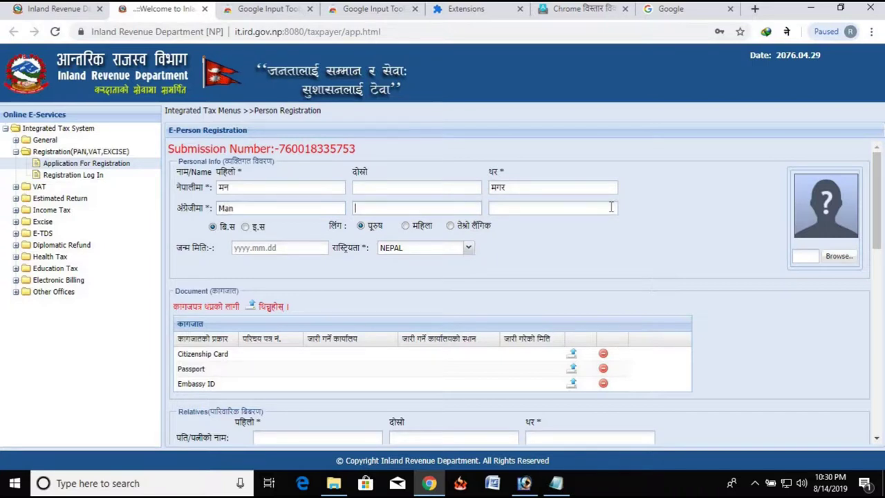
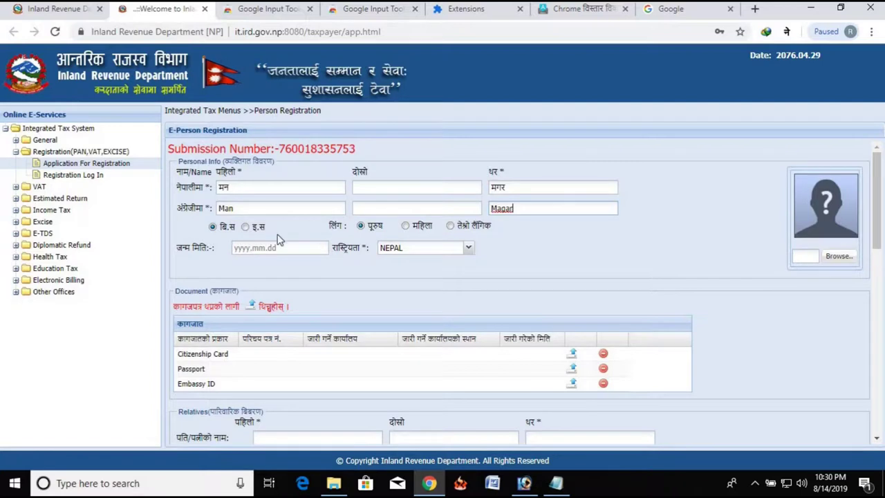
{"action": "left_click", "coordinate": [405, 228]}
{"action": "left_click", "coordinate": [360, 227]}
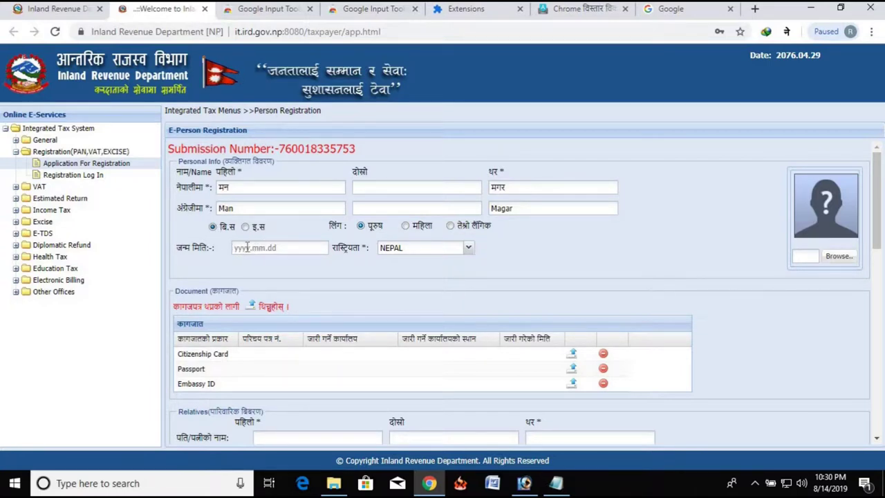
{"action": "left_click", "coordinate": [247, 247]}
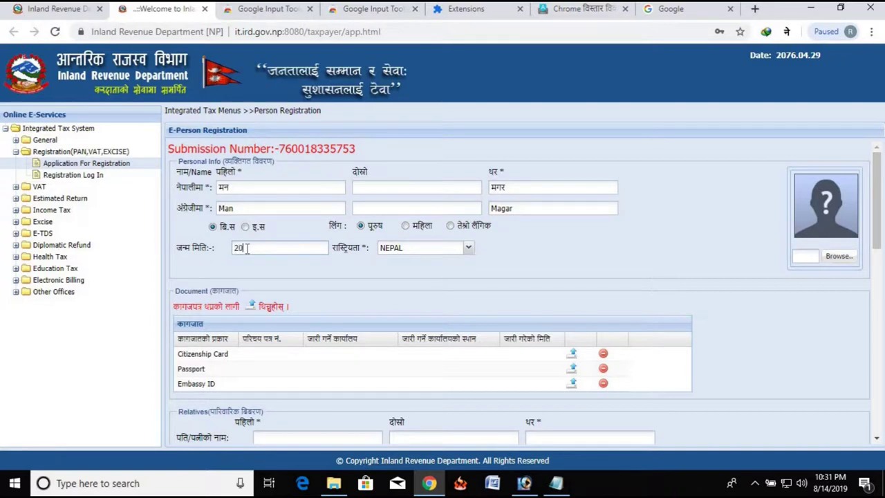
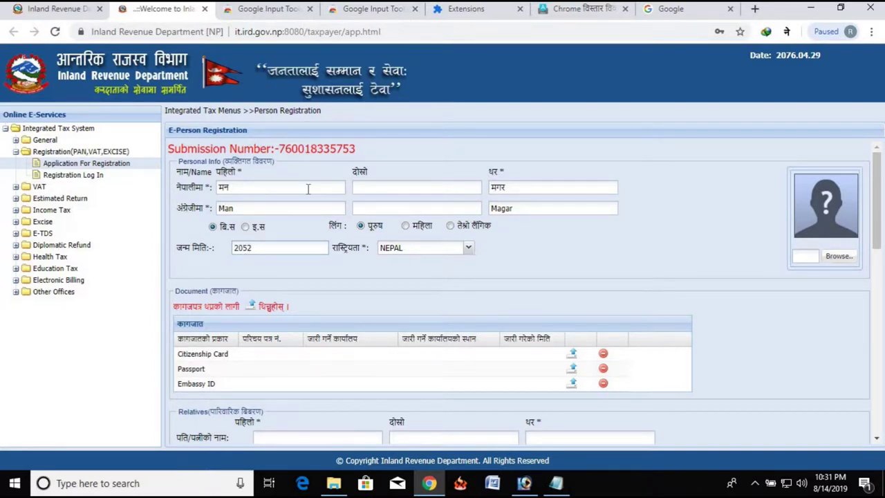
{"action": "key", "text": "BackSpace"}
{"action": "key", "text": "BackSpace"}
{"action": "key", "text": "BackSpace"}
{"action": "key", "text": "BackSpace"}
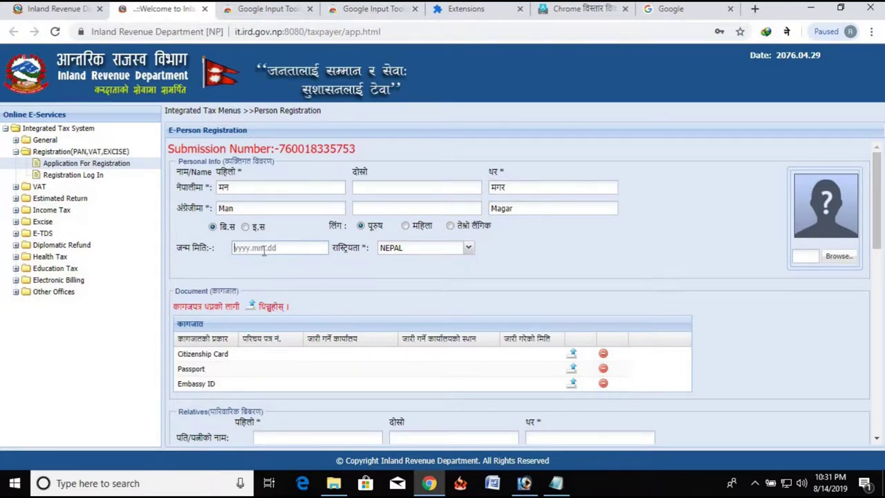
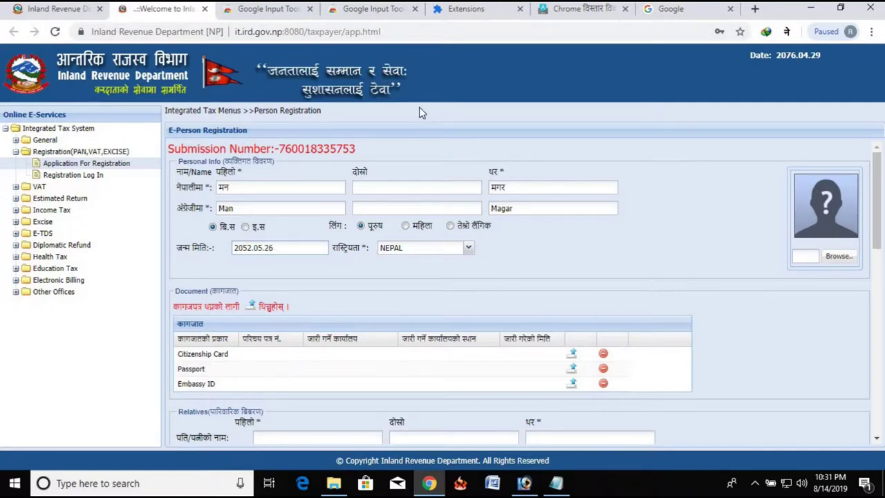
{"action": "left_click", "coordinate": [468, 249]}
{"action": "left_click", "coordinate": [410, 253]}
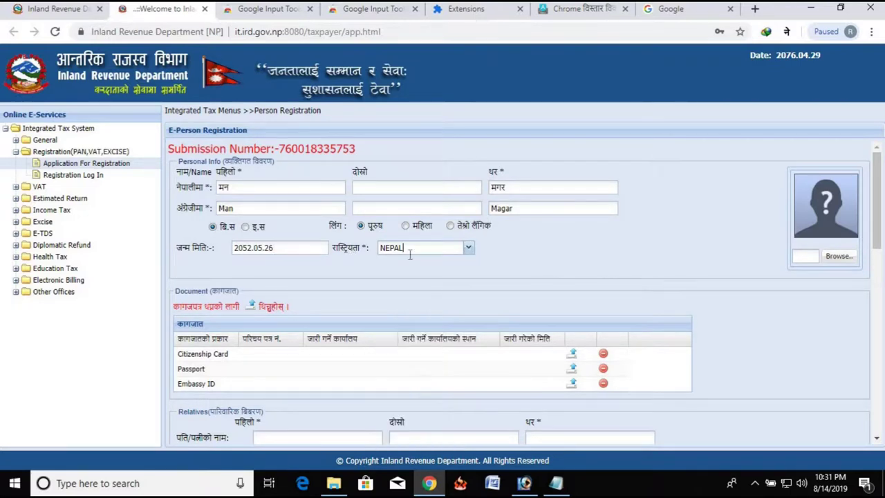
Step: Open the Citizenship Card upload and enter the citizenship certificate number
{"action": "scroll", "coordinate": [434, 252], "scroll_direction": "down", "scroll_amount": 1}
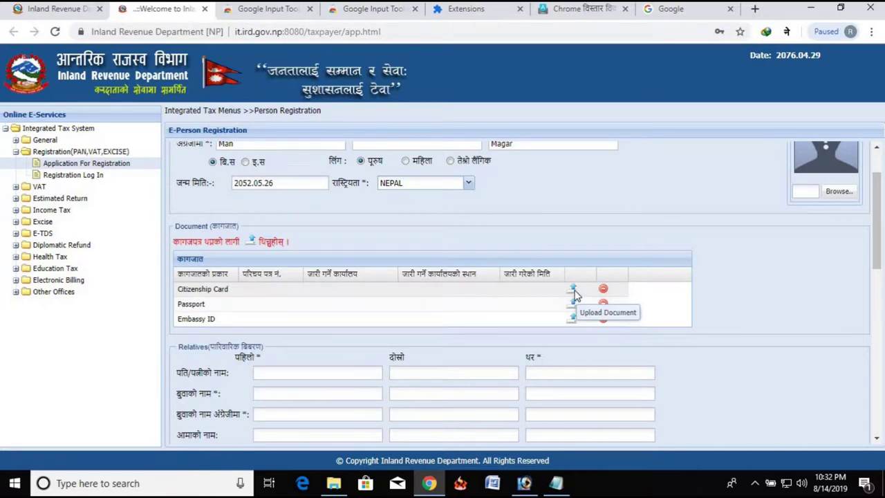
{"action": "left_click", "coordinate": [574, 292]}
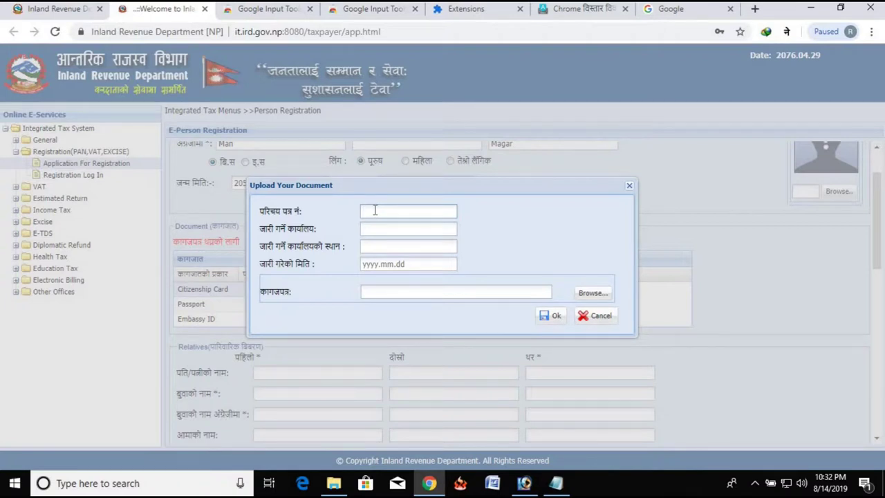
{"action": "key", "text": "BackSpace"}
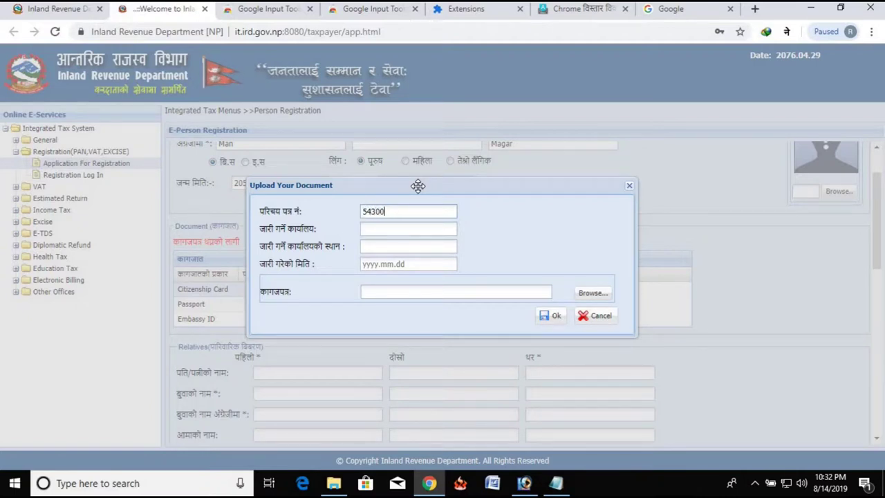
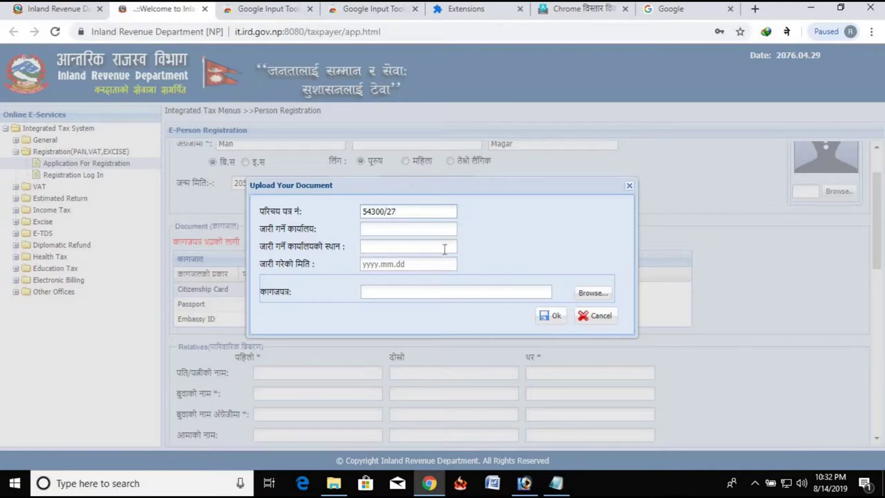
Step: Switch to Nepali input and enter issuing office प्रशासन and location रोल्पा
{"action": "left_click", "coordinate": [425, 225]}
{"action": "left_click", "coordinate": [786, 31]}
{"action": "left_click", "coordinate": [699, 77]}
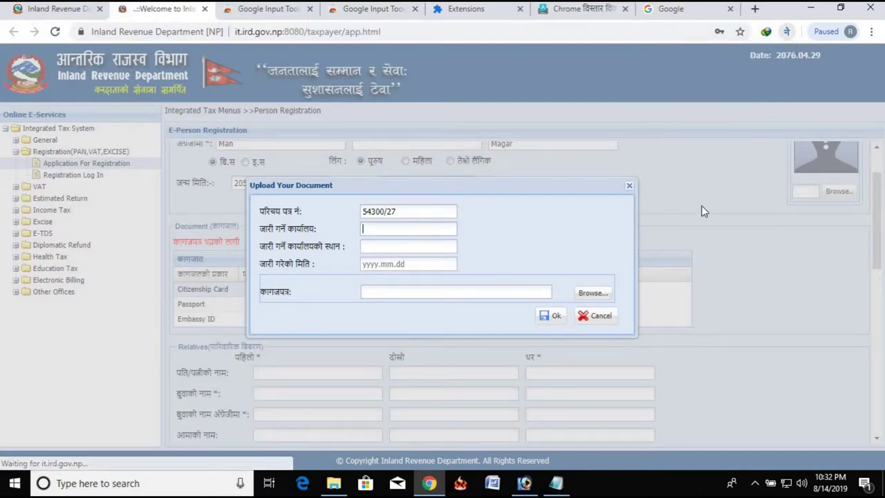
{"action": "type", "text": "Pr"}
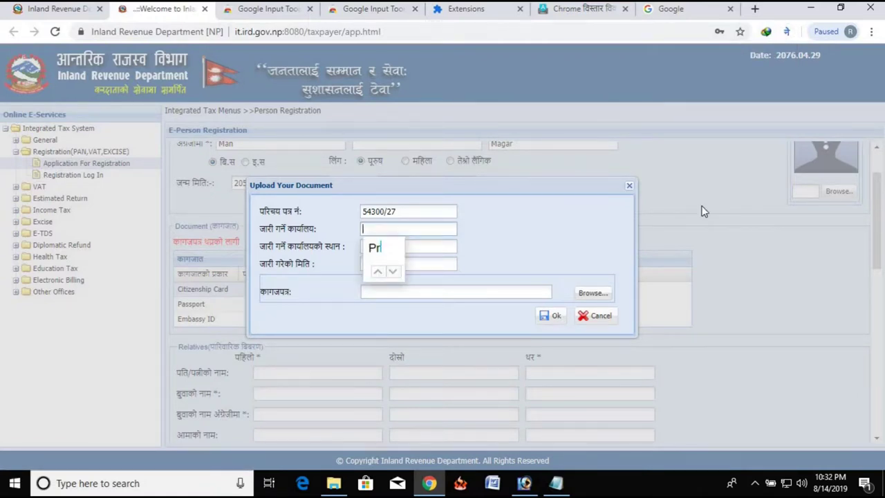
{"action": "type", "text": "asashan"}
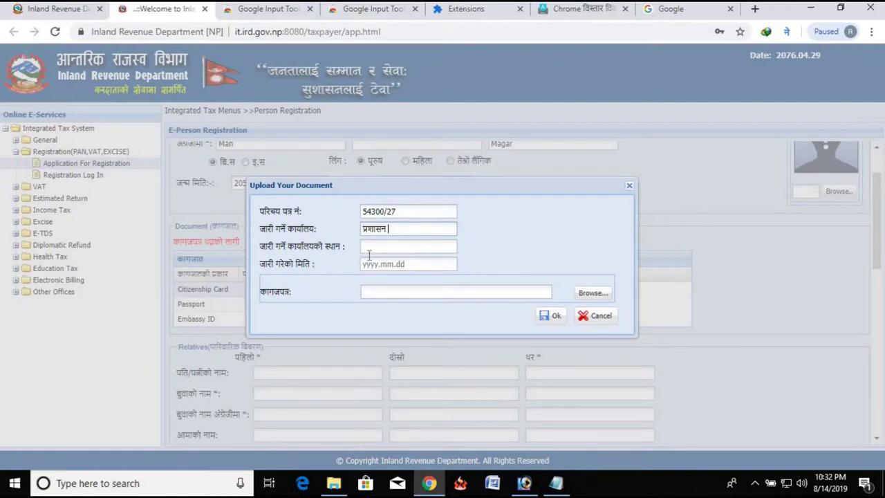
{"action": "left_click", "coordinate": [372, 248]}
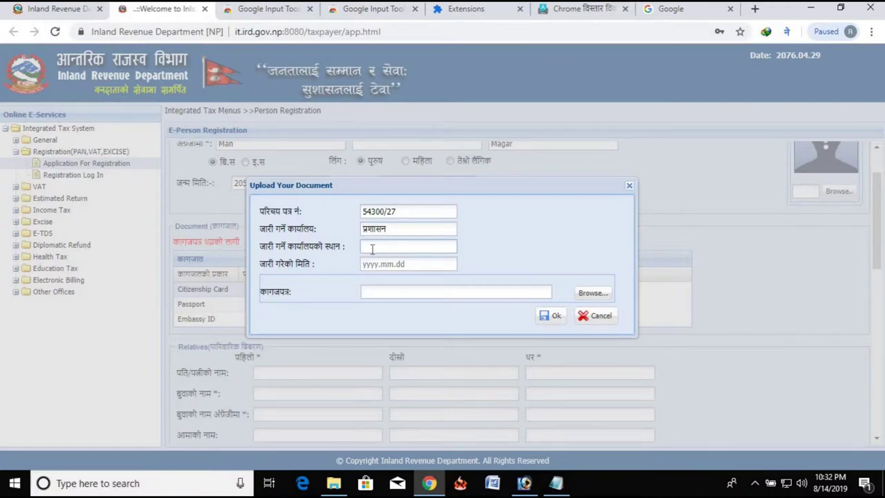
{"action": "type", "text": "Rolpa"}
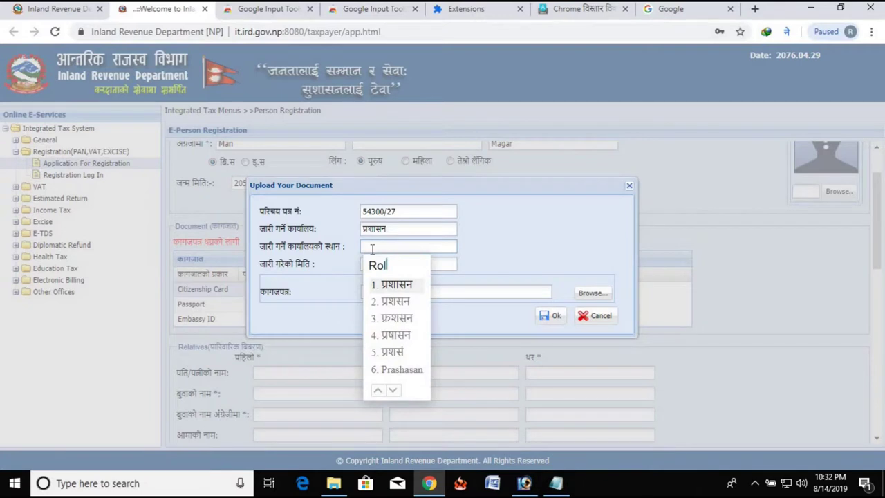
Step: Begin the issue date, then clear the entry typed in Nepali digits
{"action": "left_click", "coordinate": [387, 264]}
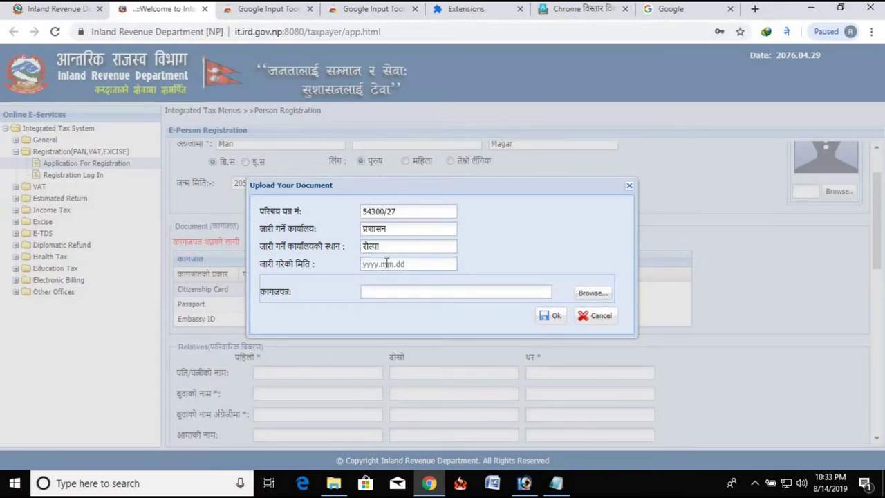
{"action": "type", "text": "20"}
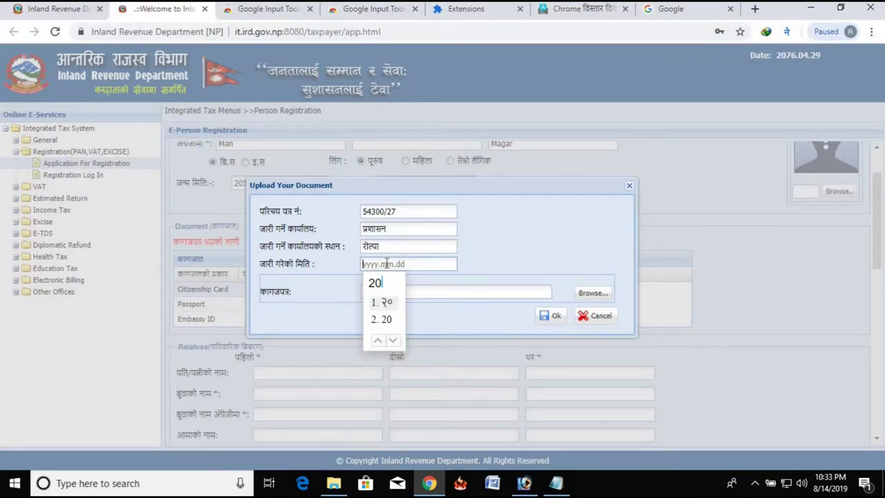
{"action": "type", "text": "69."}
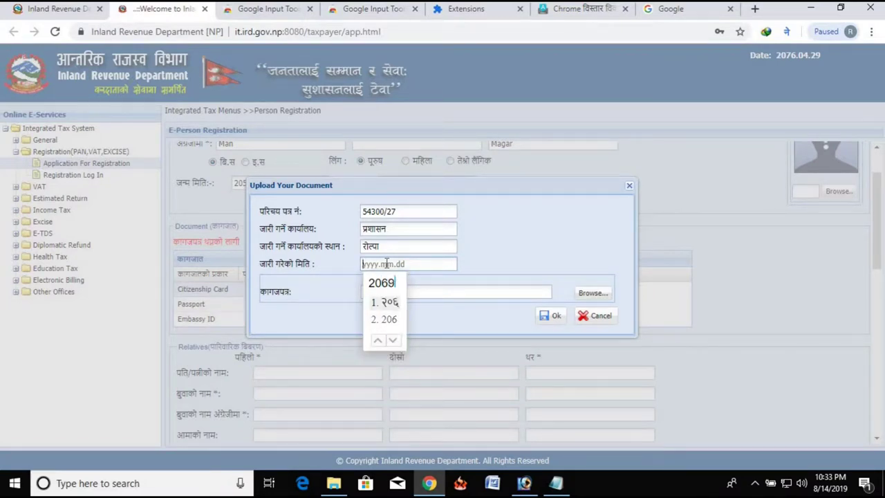
{"action": "key", "text": "BackSpace"}
{"action": "key", "text": "BackSpace"}
{"action": "key", "text": "BackSpace"}
{"action": "key", "text": "BackSpace"}
{"action": "key", "text": "BackSpace"}
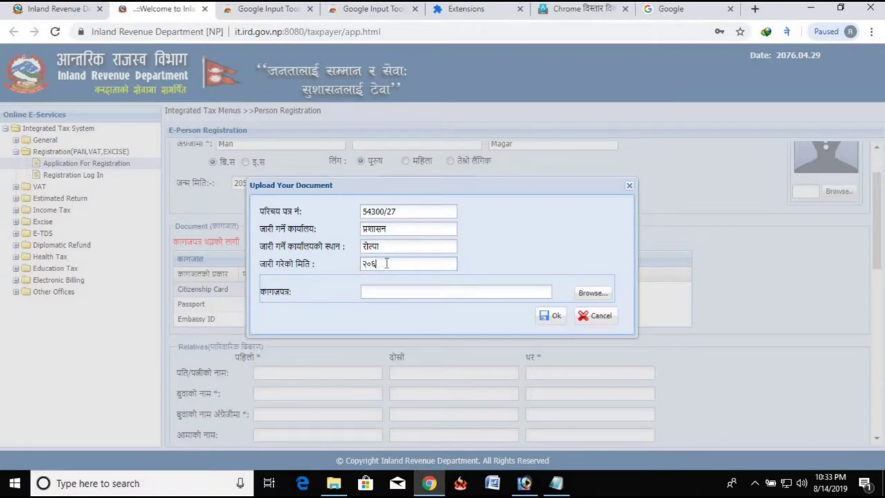
{"action": "left_click", "coordinate": [787, 31]}
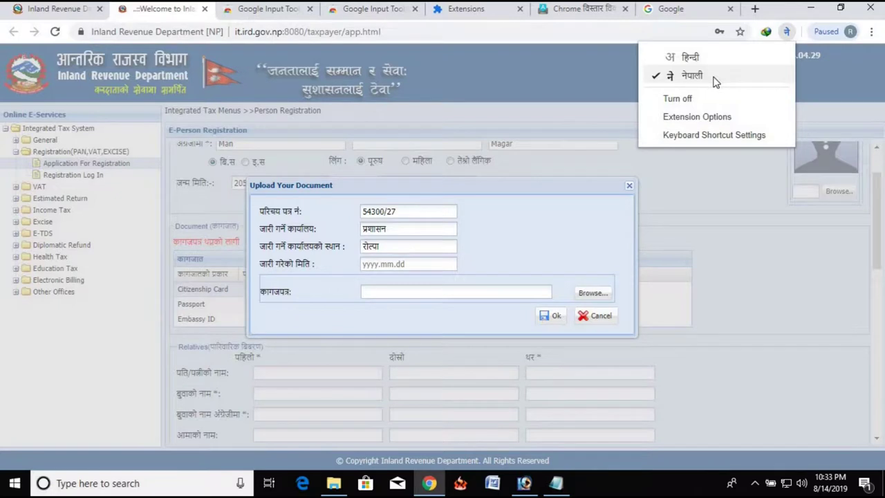
Step: Turn off Nepali transliteration and enter issue date 2069.05.21
{"action": "left_click", "coordinate": [695, 101]}
{"action": "type", "text": "2"}
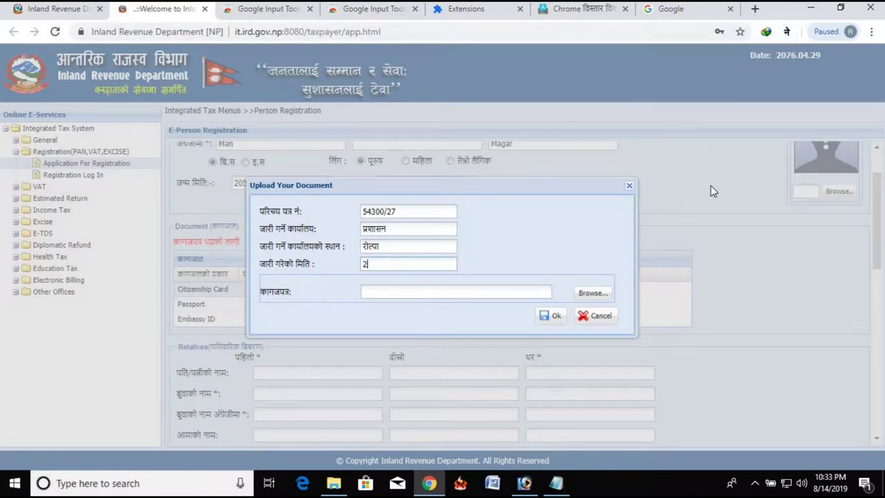
{"action": "type", "text": "069.05.21"}
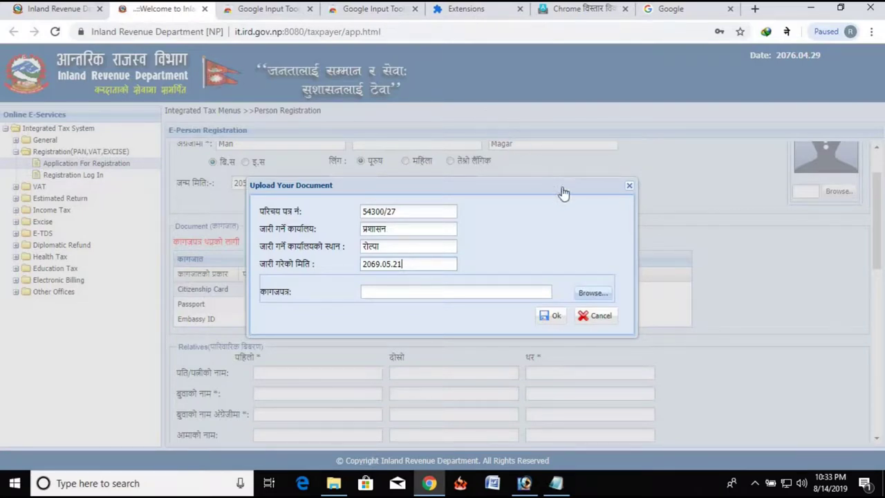
Step: Attach Nagar.jpg from F:\Dob Vedio\Pan as the citizenship document file
{"action": "left_click", "coordinate": [600, 295]}
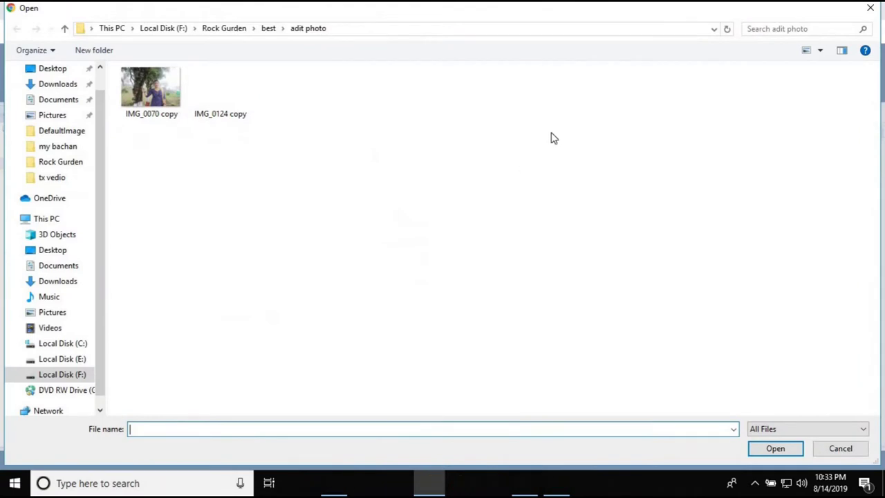
{"action": "left_click", "coordinate": [62, 374]}
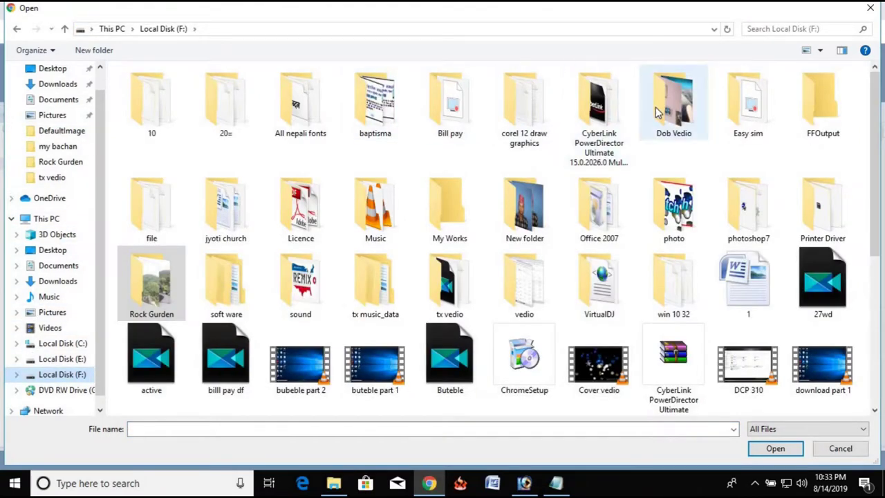
{"action": "double_click", "coordinate": [659, 112]}
{"action": "double_click", "coordinate": [284, 109]}
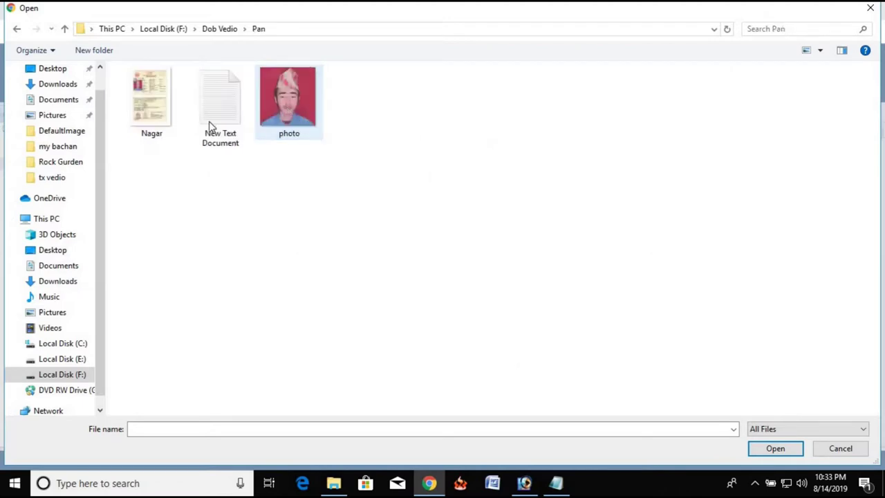
{"action": "left_click", "coordinate": [159, 112]}
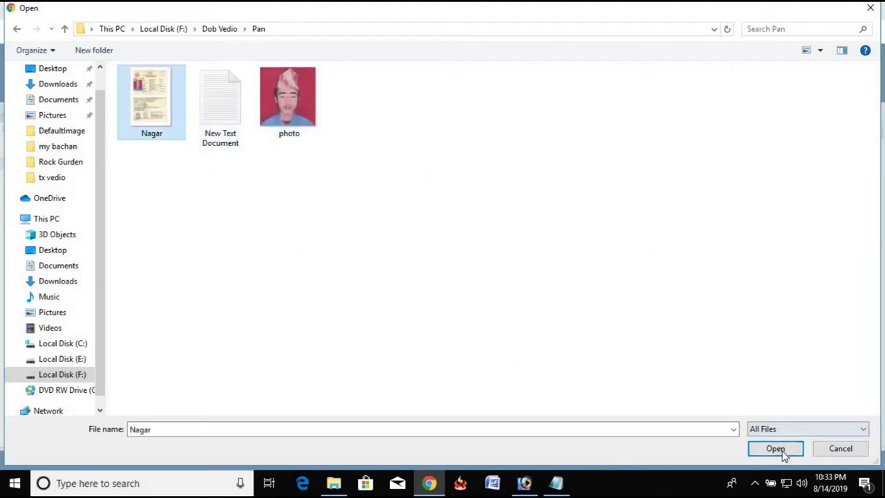
{"action": "left_click", "coordinate": [776, 449]}
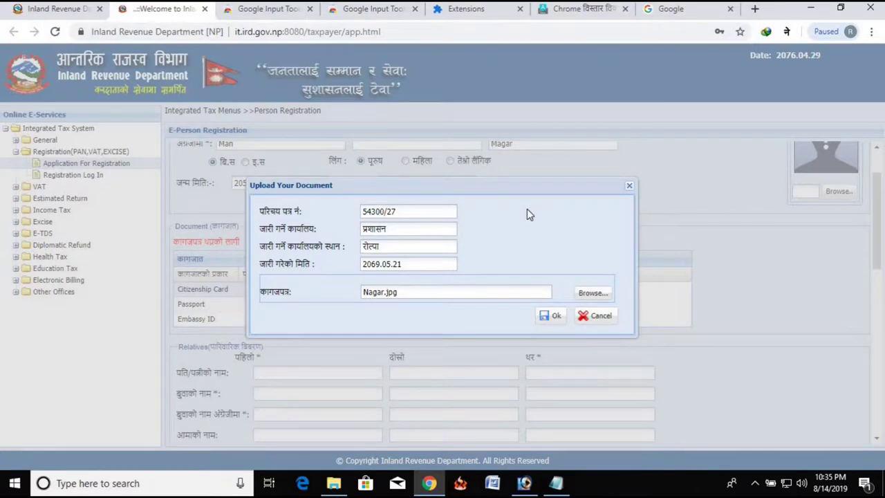
Step: Save the citizenship card details, then scroll down to the Relatives section
{"action": "left_click", "coordinate": [556, 316]}
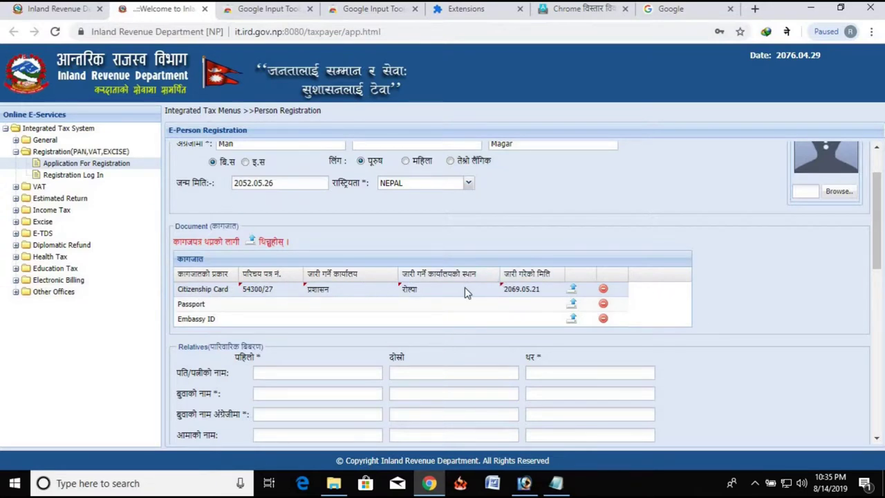
{"action": "scroll", "coordinate": [429, 264], "scroll_direction": "down", "scroll_amount": 1}
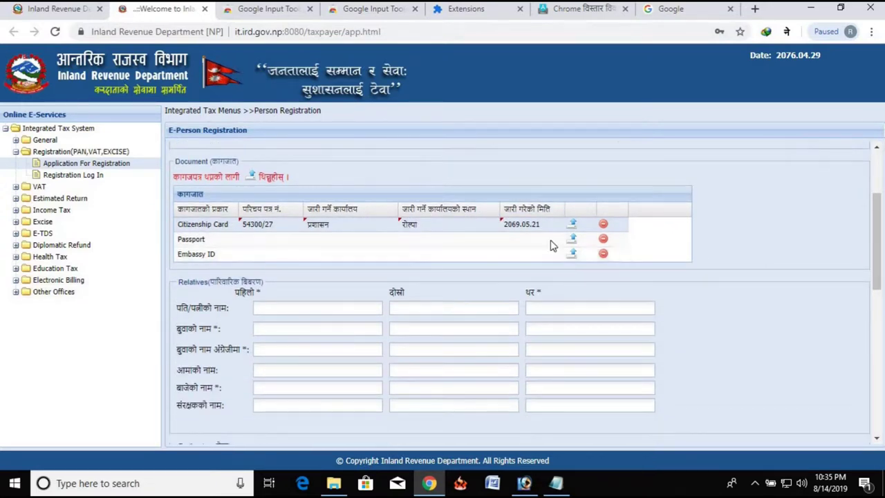
{"action": "scroll", "coordinate": [534, 249], "scroll_direction": "up", "scroll_amount": 2}
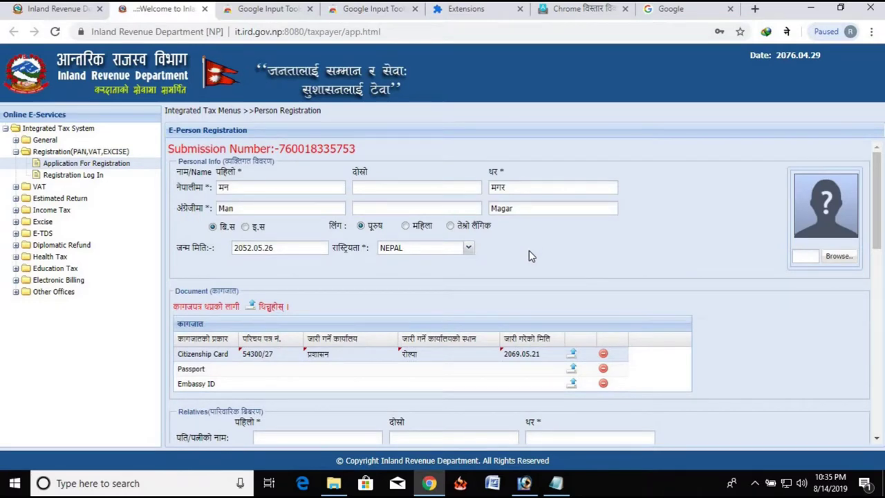
{"action": "scroll", "coordinate": [529, 250], "scroll_direction": "down", "scroll_amount": 3}
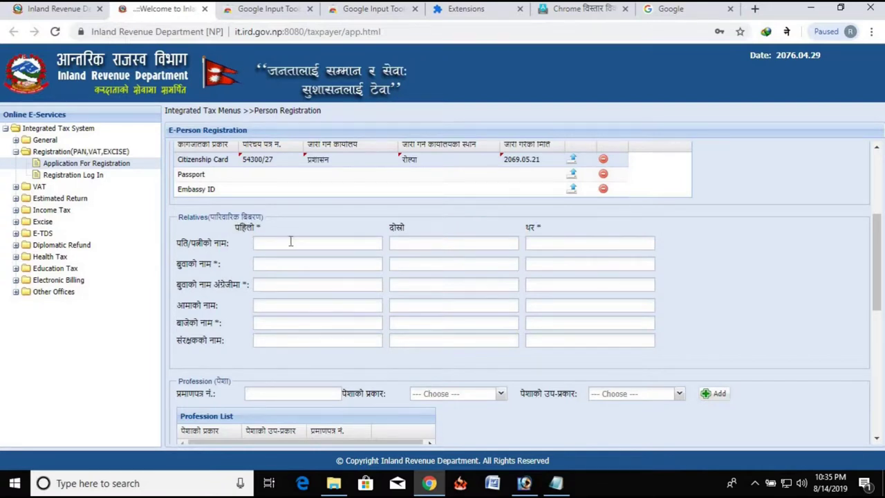
Step: Turn off Google Input Tools' Nepali transliteration so the father's name can be typed in English
{"action": "left_click", "coordinate": [787, 31]}
{"action": "left_click", "coordinate": [726, 74]}
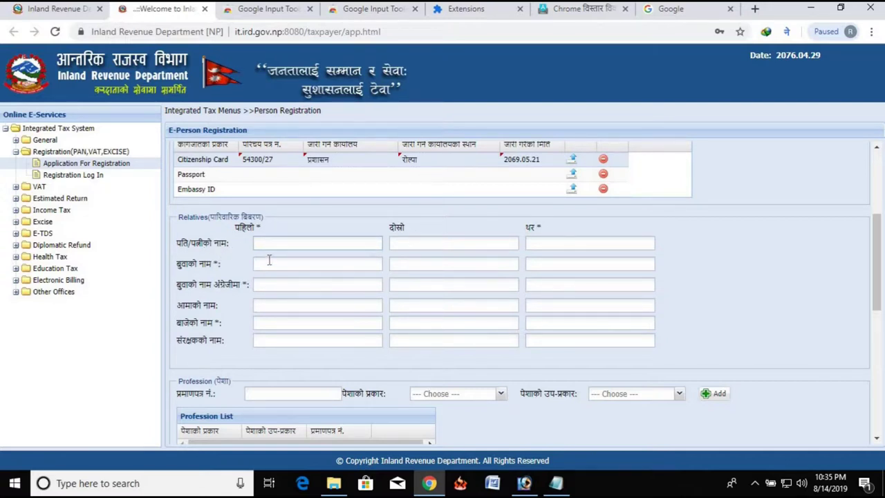
{"action": "left_click", "coordinate": [269, 265]}
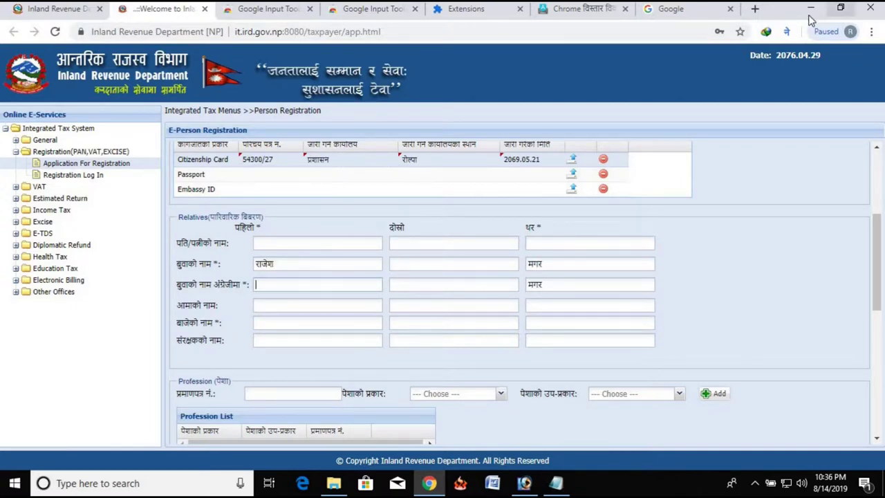
{"action": "left_click", "coordinate": [786, 31]}
{"action": "left_click", "coordinate": [707, 96]}
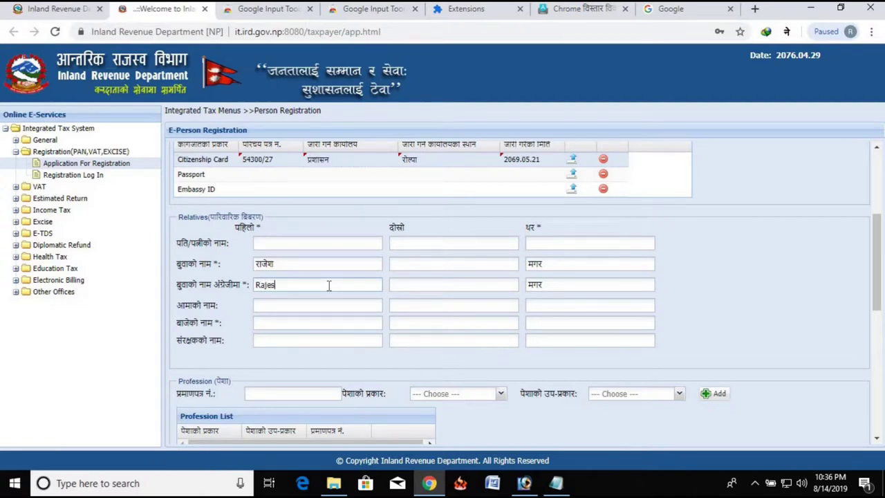
Step: Enter the father's English surname, the mother's name and the grandfather's name and surname
{"action": "key", "text": "Tab"}
{"action": "type", "text": "m"}
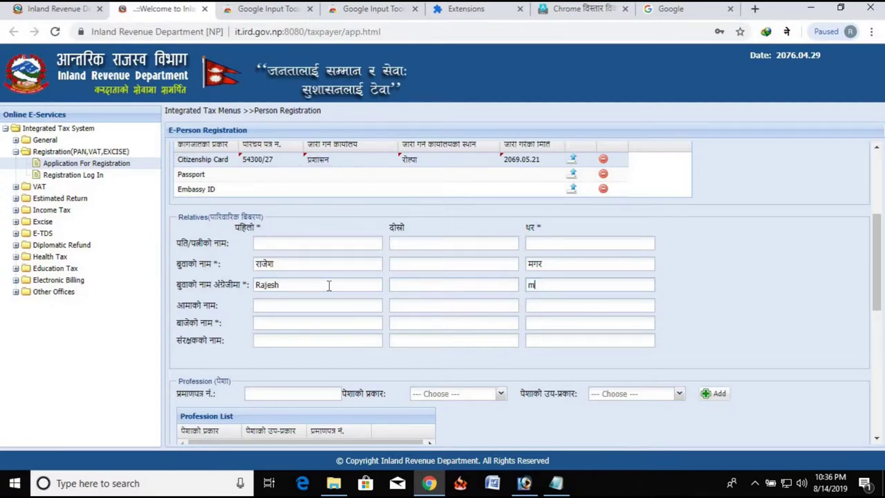
{"action": "type", "text": "AGAR"}
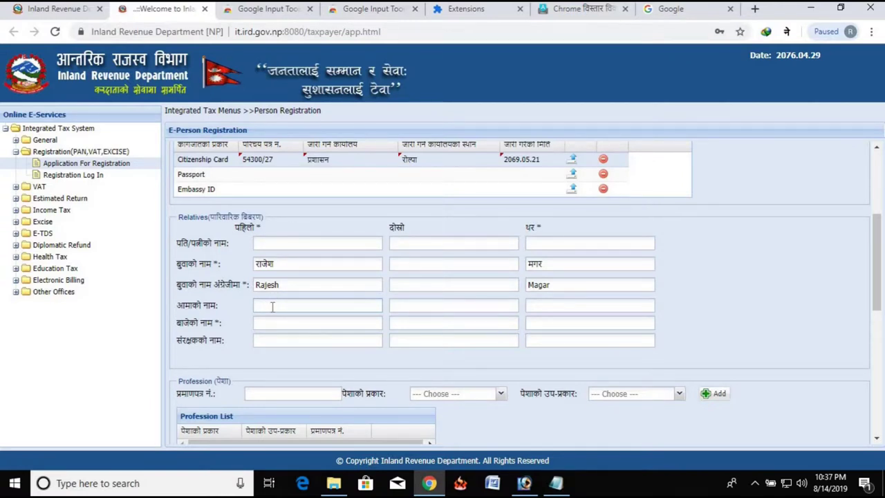
{"action": "key", "text": "Tab"}
{"action": "key", "text": "Tab"}
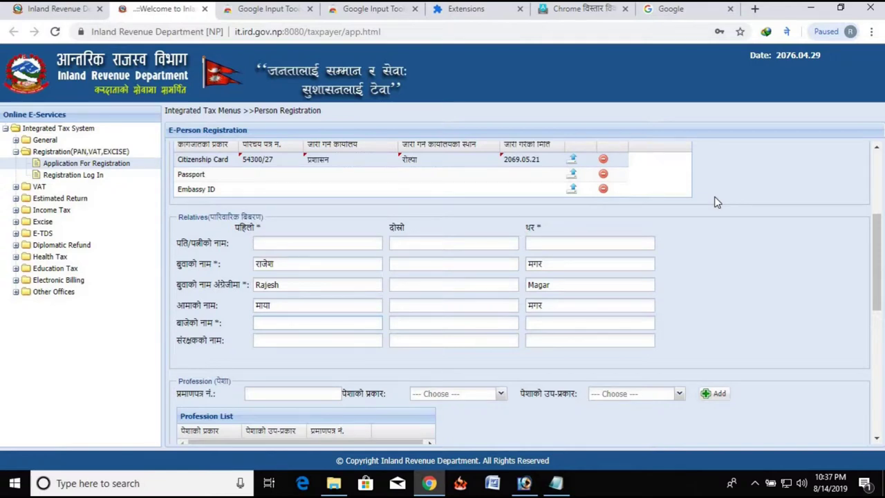
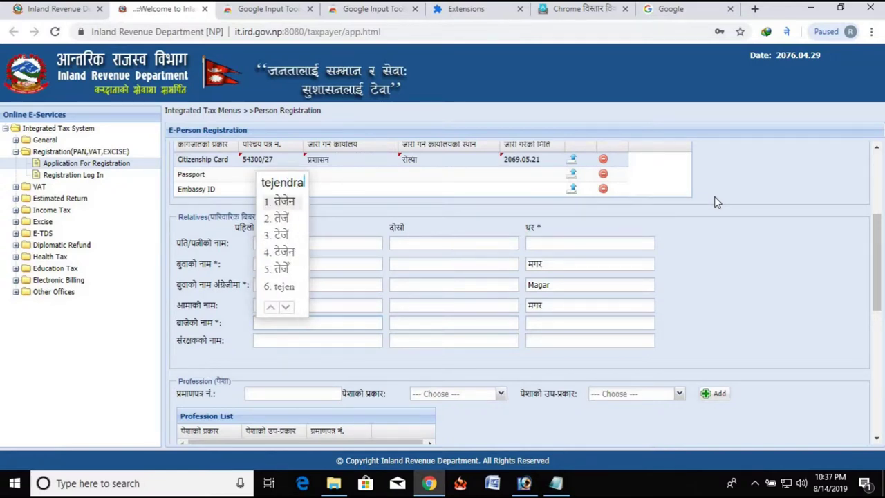
{"action": "key", "text": "Tab"}
{"action": "key", "text": "Tab"}
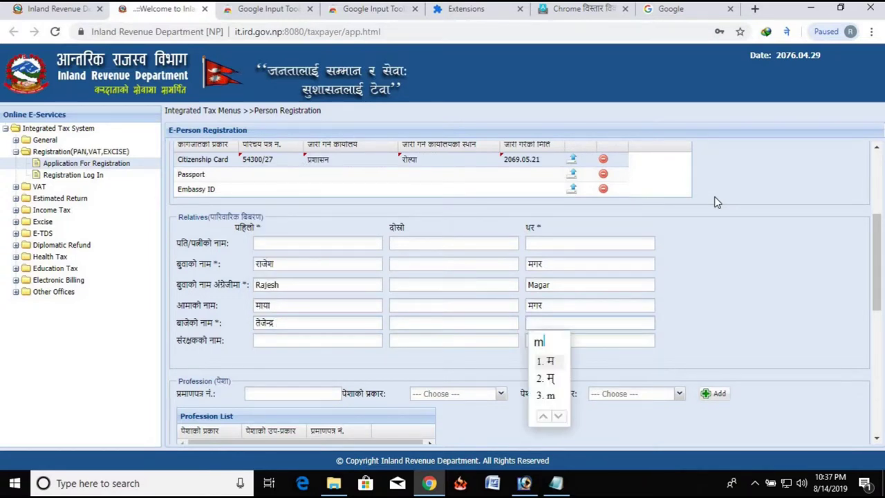
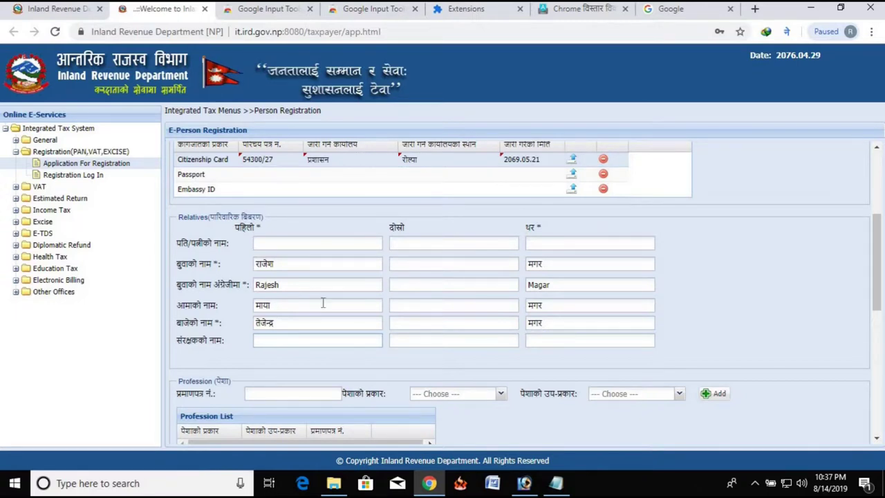
{"action": "scroll", "coordinate": [322, 302], "scroll_direction": "down", "scroll_amount": 1}
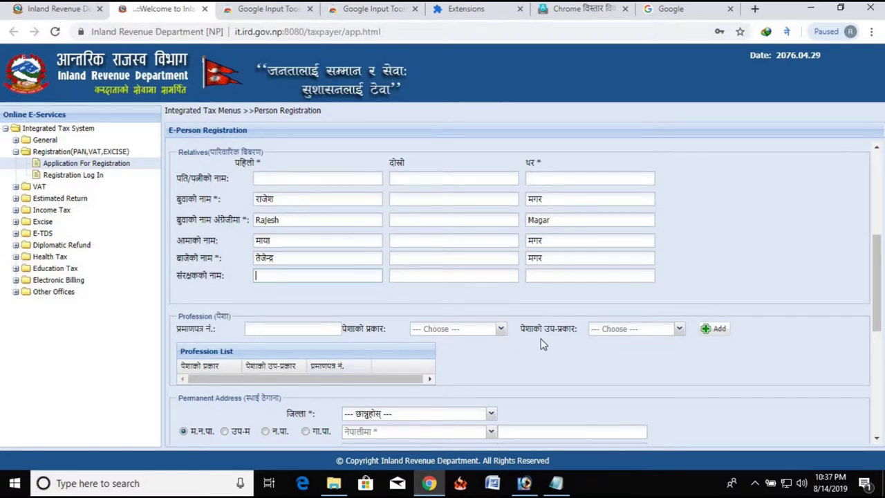
Step: Add a profession of type Employment with sub-type Government to the Profession List
{"action": "left_click", "coordinate": [291, 329]}
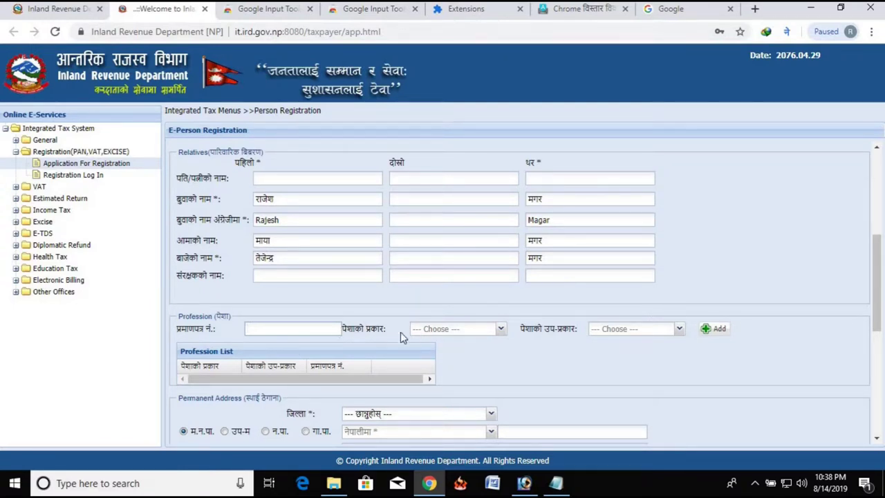
{"action": "left_click", "coordinate": [506, 331]}
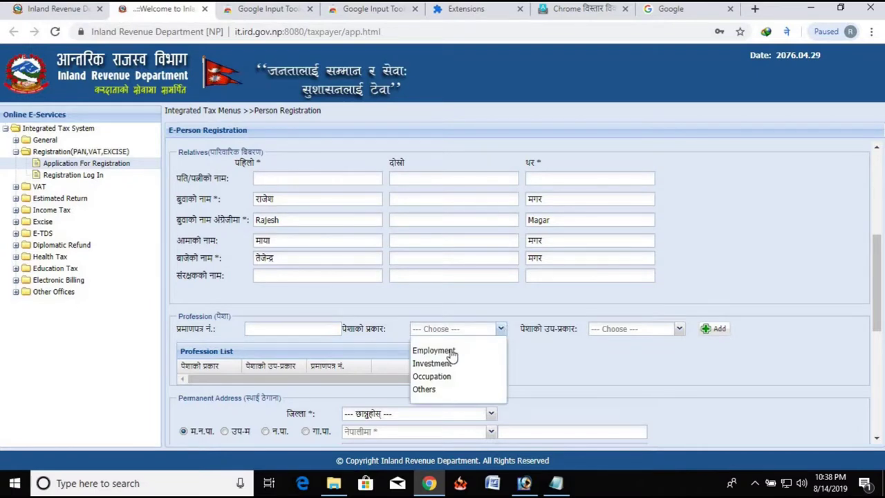
{"action": "left_click", "coordinate": [451, 353]}
{"action": "left_click", "coordinate": [682, 329]}
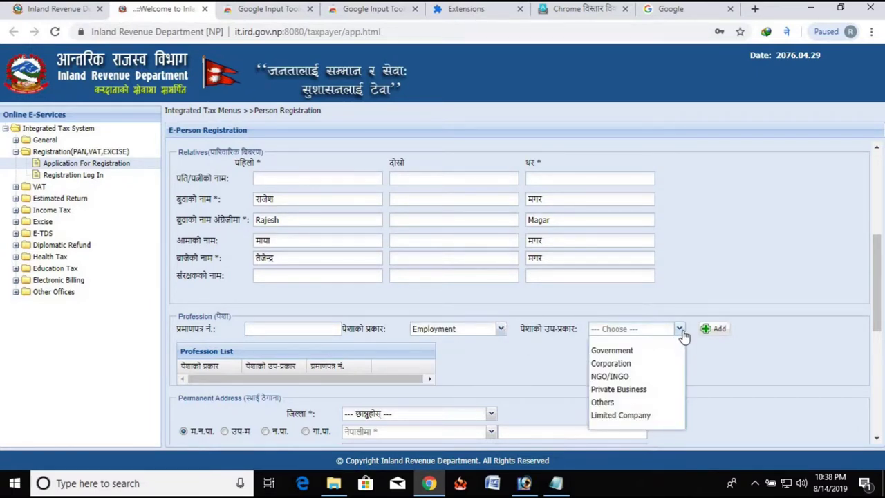
{"action": "left_click", "coordinate": [642, 351]}
{"action": "left_click", "coordinate": [676, 333]}
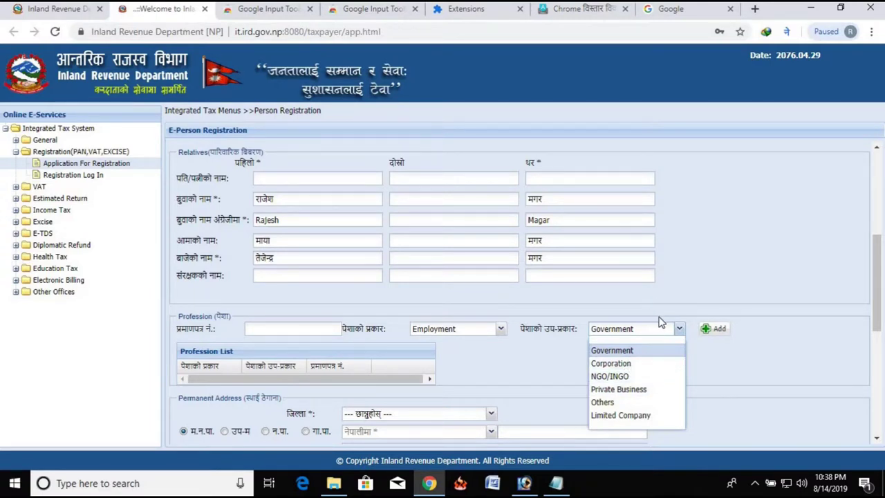
{"action": "left_click", "coordinate": [719, 351]}
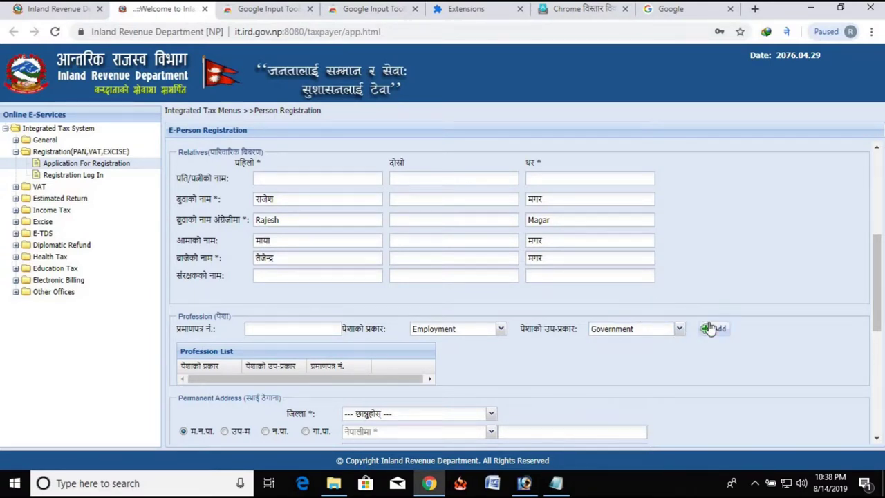
{"action": "left_click", "coordinate": [708, 328]}
{"action": "scroll", "coordinate": [372, 357], "scroll_direction": "down", "scroll_amount": 1}
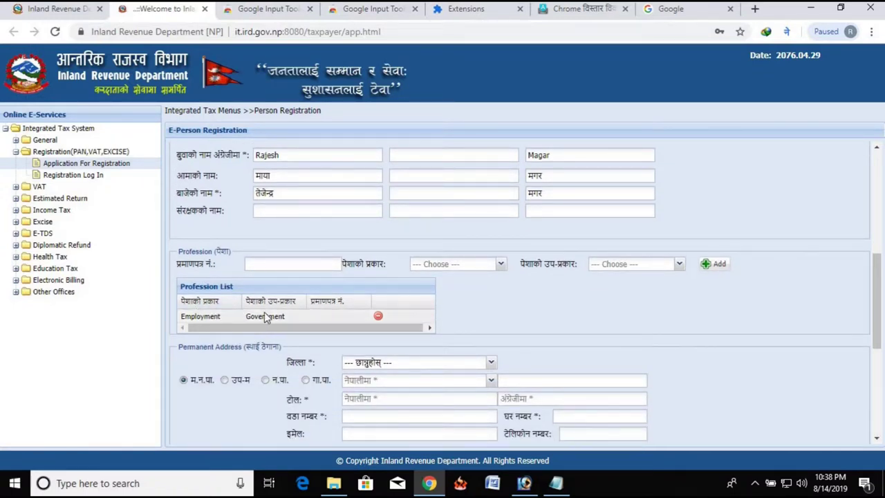
Step: Choose the permanent address district and mark it as a गा.पा., picking the rural municipality
{"action": "scroll", "coordinate": [399, 348], "scroll_direction": "down", "scroll_amount": 1}
{"action": "scroll", "coordinate": [399, 348], "scroll_direction": "down", "scroll_amount": 1}
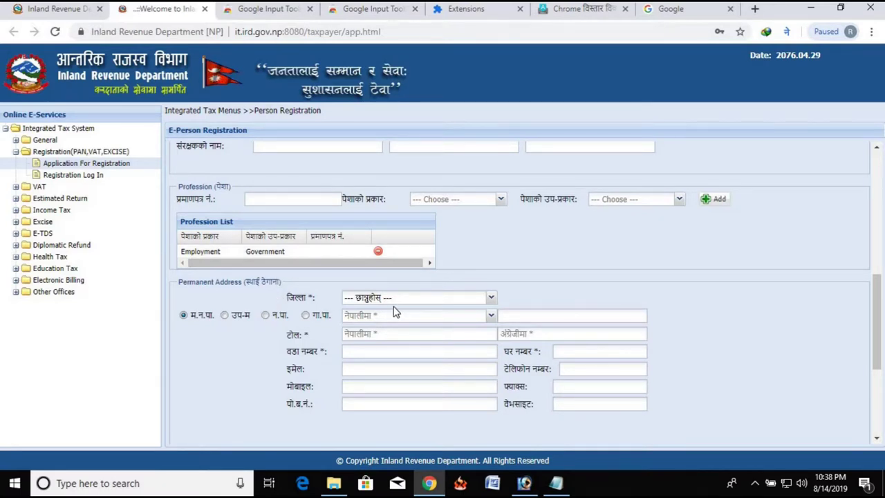
{"action": "left_click", "coordinate": [492, 299]}
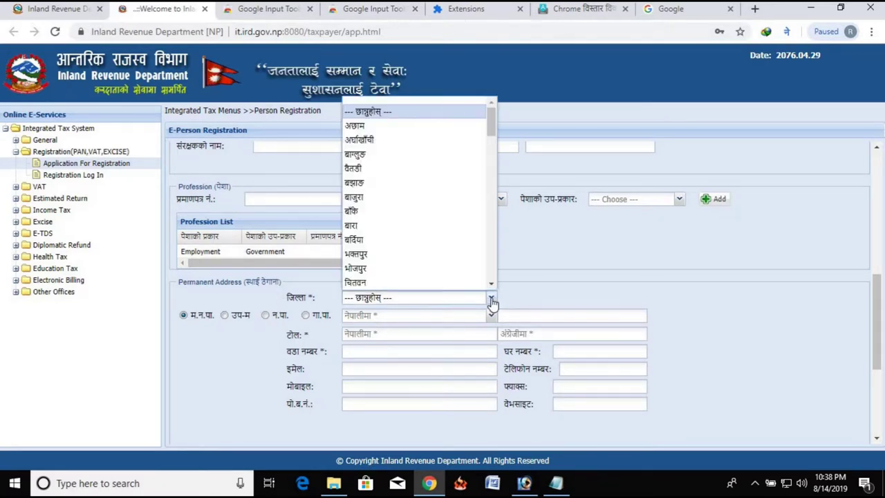
{"action": "scroll", "coordinate": [421, 219], "scroll_direction": "down", "scroll_amount": 5}
{"action": "scroll", "coordinate": [425, 220], "scroll_direction": "down", "scroll_amount": 7}
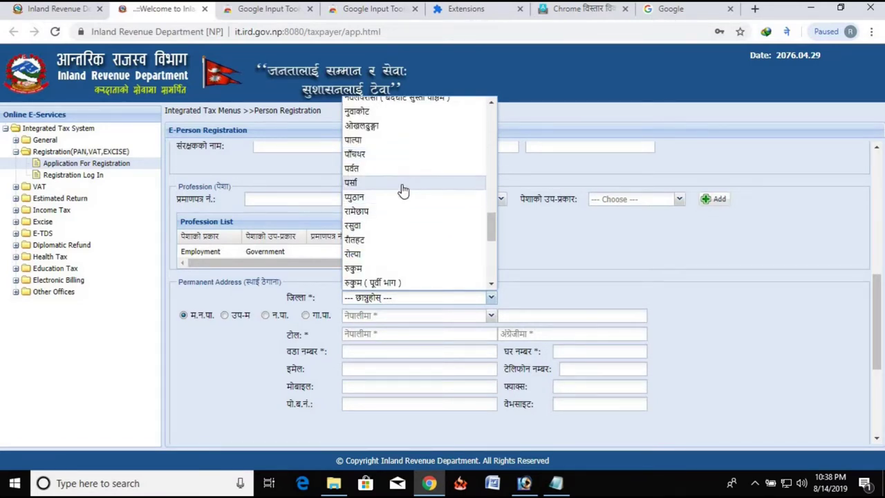
{"action": "left_click", "coordinate": [381, 255]}
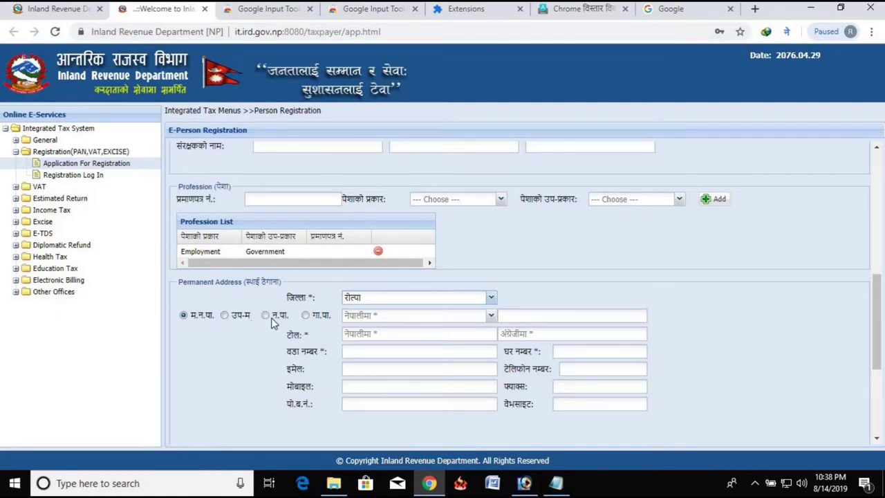
{"action": "left_click", "coordinate": [306, 316]}
{"action": "left_click", "coordinate": [484, 316]}
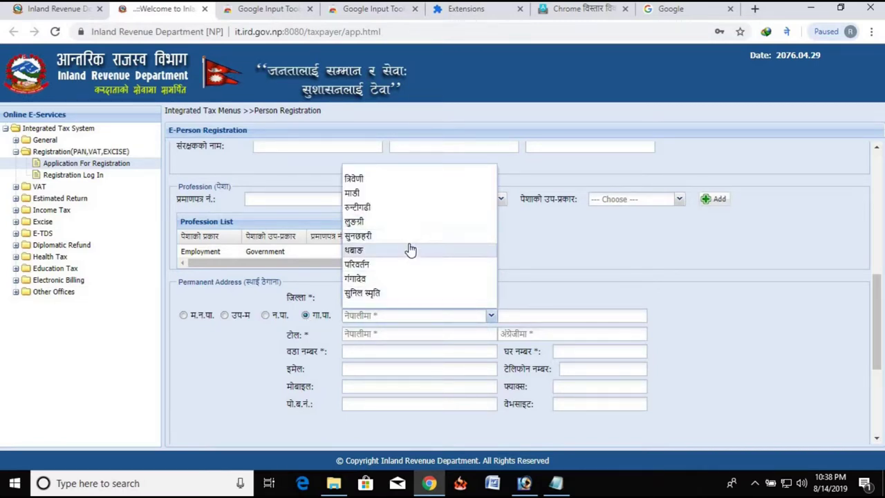
{"action": "left_click", "coordinate": [401, 296]}
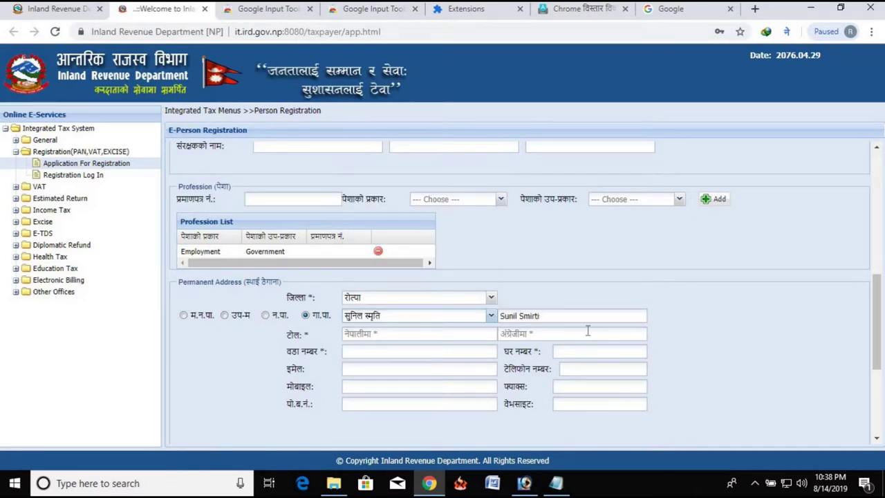
Step: Enter the permanent address tole name in Nepali and English
{"action": "left_click", "coordinate": [442, 334]}
{"action": "key", "text": "Tab"}
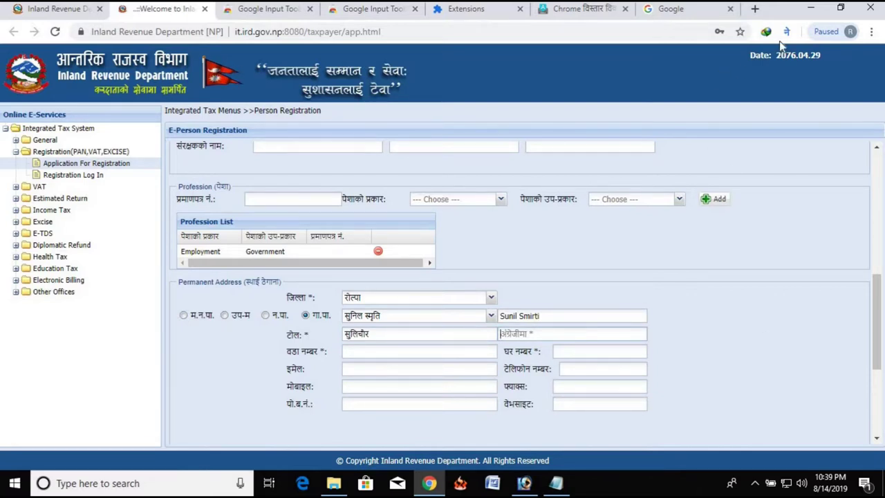
{"action": "key", "text": "Tab"}
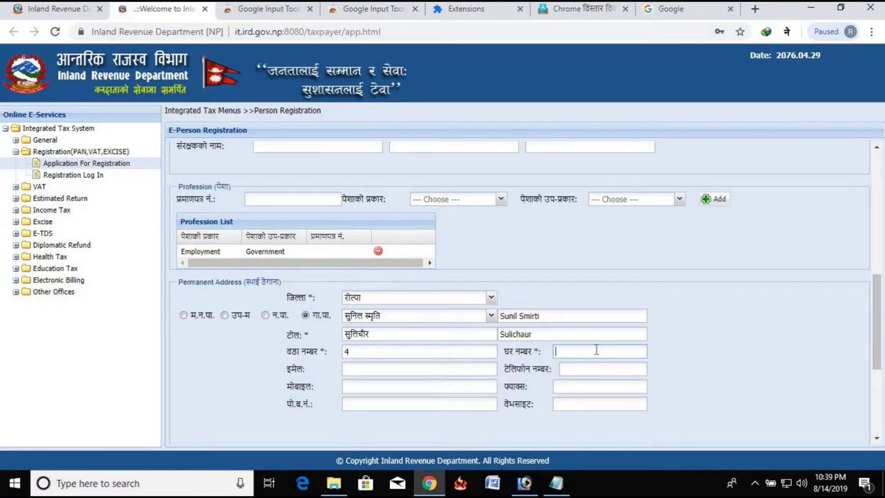
{"action": "scroll", "coordinate": [596, 351], "scroll_direction": "down", "scroll_amount": 2}
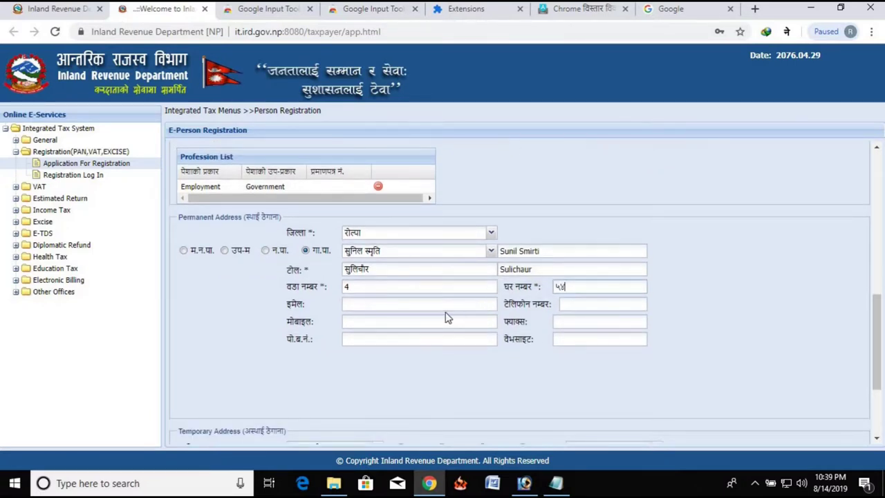
Step: Paste the e-mail copied from the Notepad notes into the इमेल field, then go to the mobile number
{"action": "left_click", "coordinate": [403, 308]}
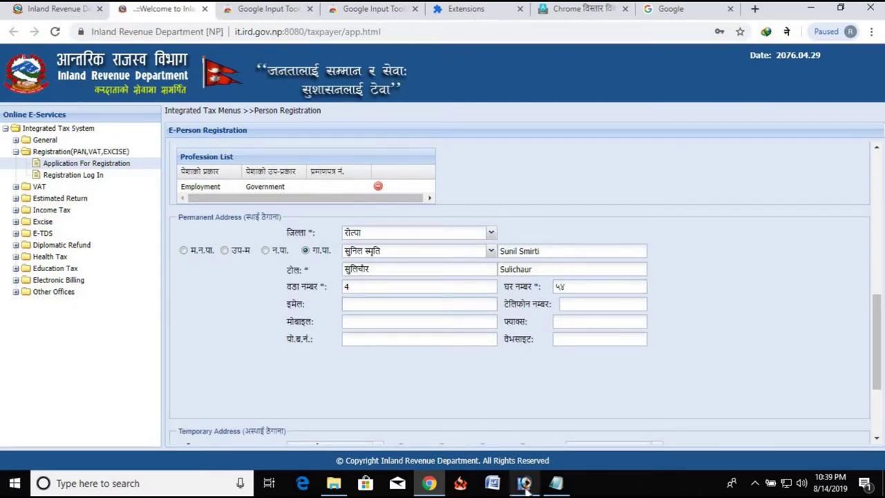
{"action": "left_click", "coordinate": [556, 482]}
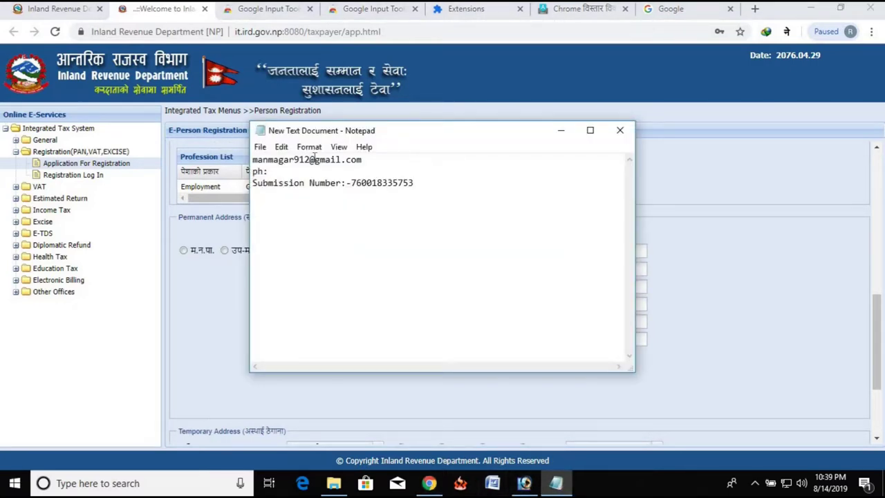
{"action": "double_click", "coordinate": [315, 159]}
{"action": "key", "text": "ctrl+c"}
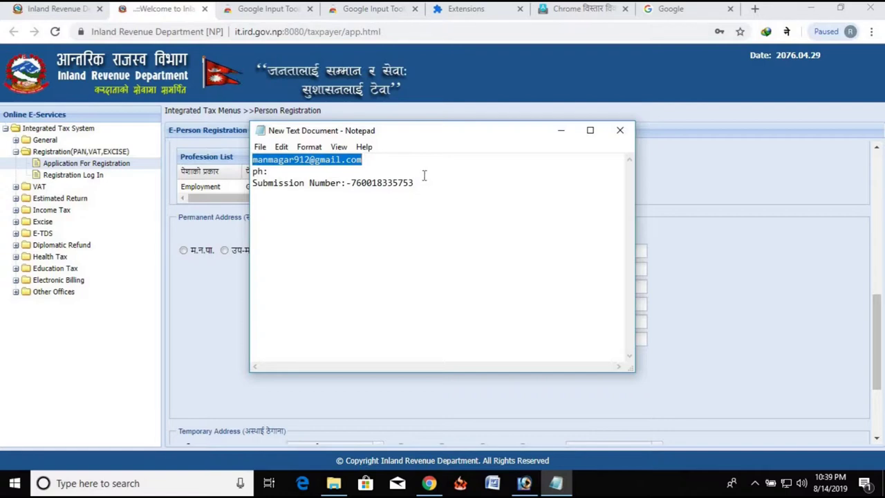
{"action": "left_click", "coordinate": [706, 298]}
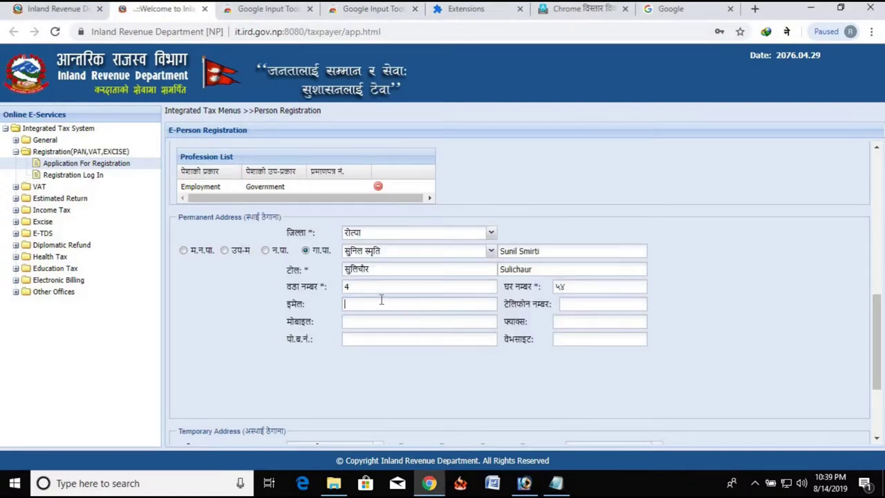
{"action": "key", "text": "ctrl+v"}
{"action": "left_click", "coordinate": [381, 320]}
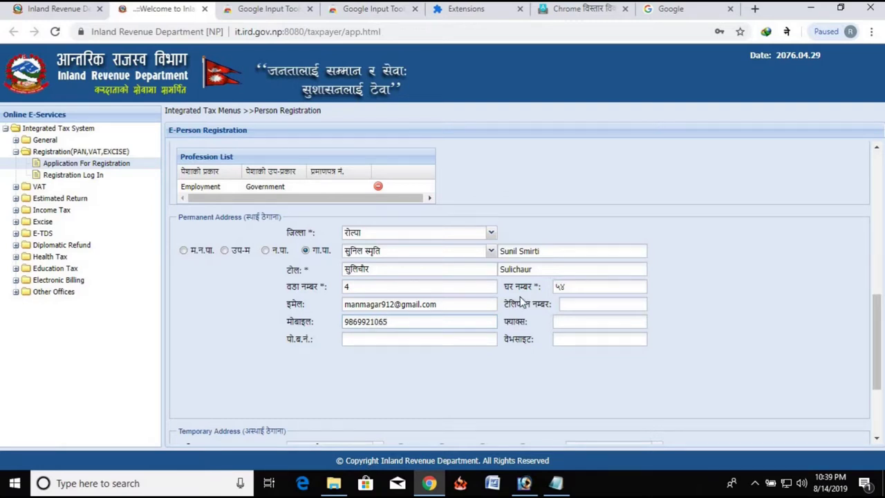
{"action": "scroll", "coordinate": [443, 332], "scroll_direction": "down", "scroll_amount": 2}
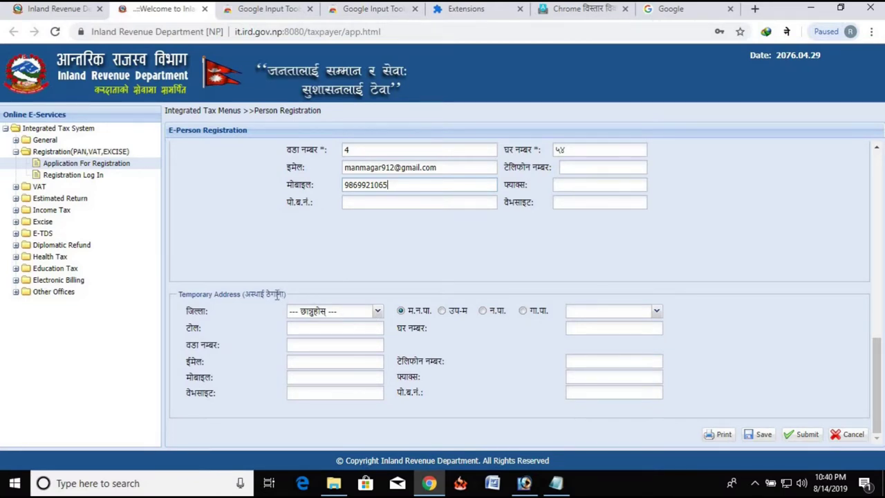
Step: Set the temporary address district and select its rural municipality (गा.पा.)
{"action": "left_click", "coordinate": [372, 312]}
{"action": "scroll", "coordinate": [308, 218], "scroll_direction": "down", "scroll_amount": 3}
{"action": "left_click", "coordinate": [301, 229]}
{"action": "left_click", "coordinate": [332, 311]}
{"action": "scroll", "coordinate": [316, 221], "scroll_direction": "down", "scroll_amount": 5}
{"action": "left_click", "coordinate": [544, 282]}
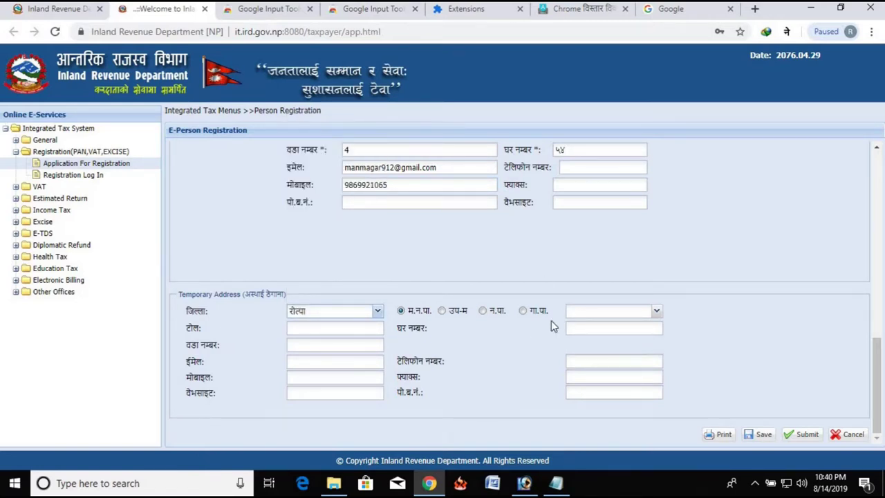
{"action": "left_click", "coordinate": [528, 314]}
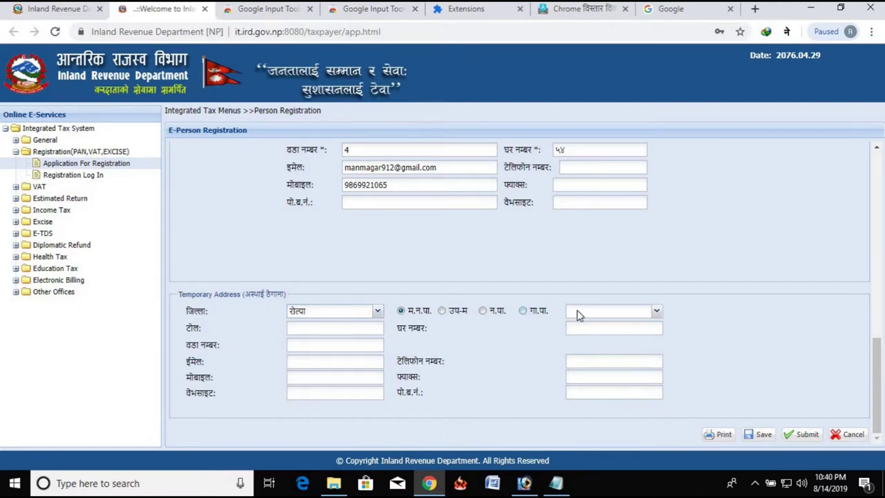
{"action": "left_click", "coordinate": [632, 319]}
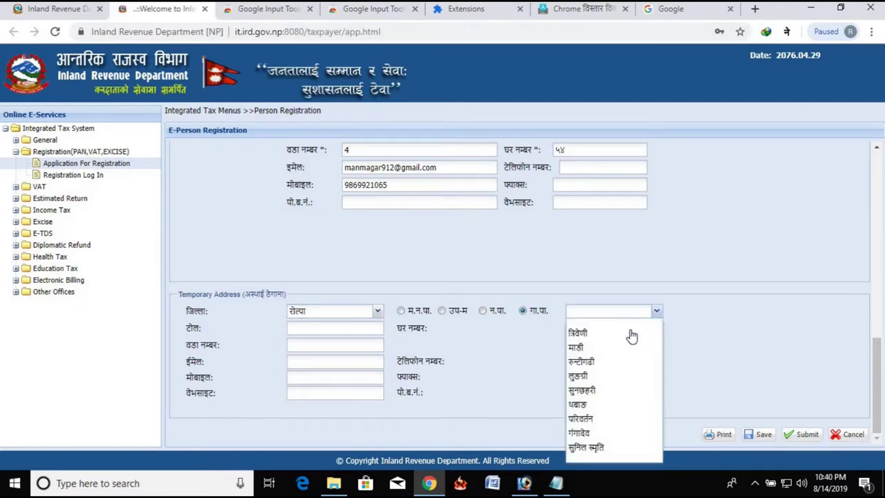
{"action": "left_click", "coordinate": [601, 448]}
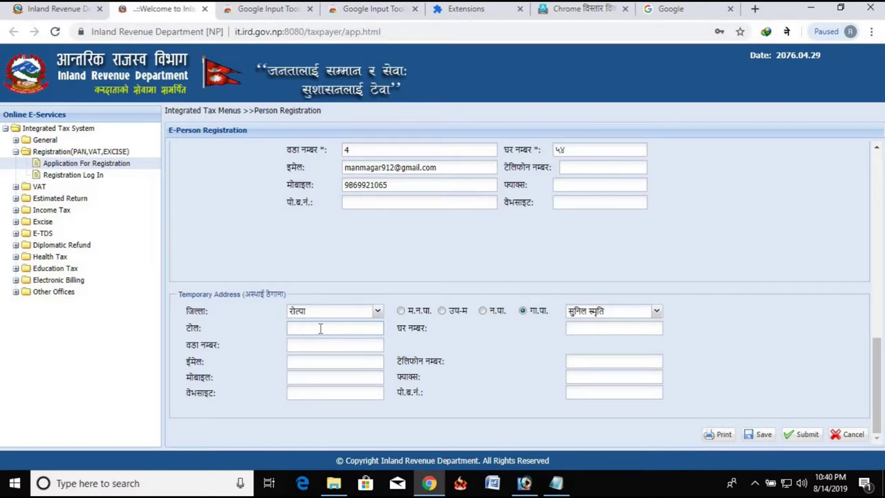
Step: Type the temporary tole and house number in Nepali with transliteration on
{"action": "left_click", "coordinate": [320, 329]}
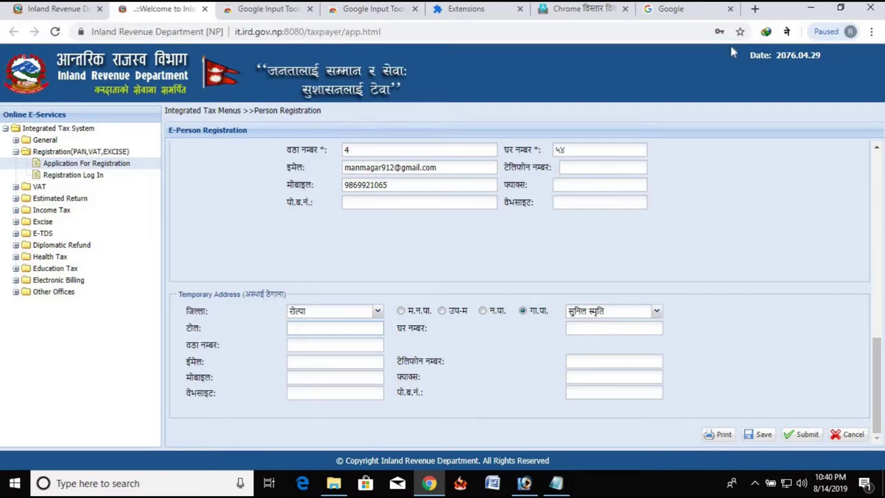
{"action": "left_click", "coordinate": [788, 32]}
{"action": "left_click", "coordinate": [694, 76]}
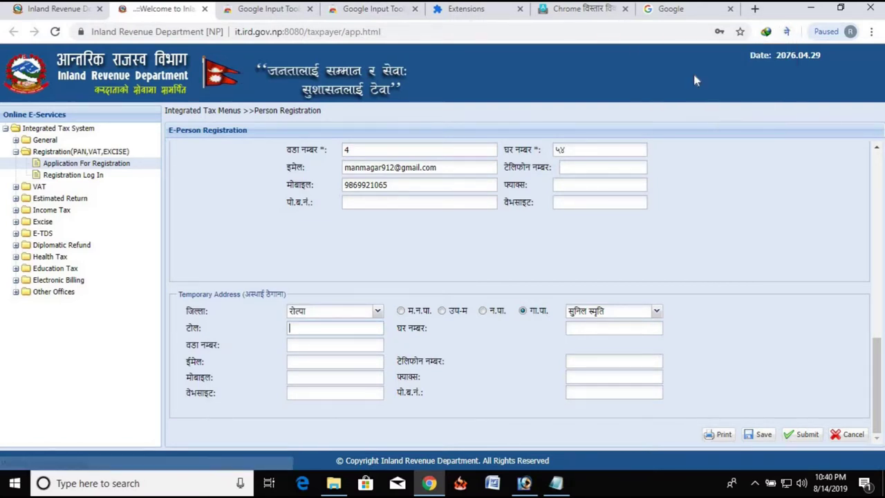
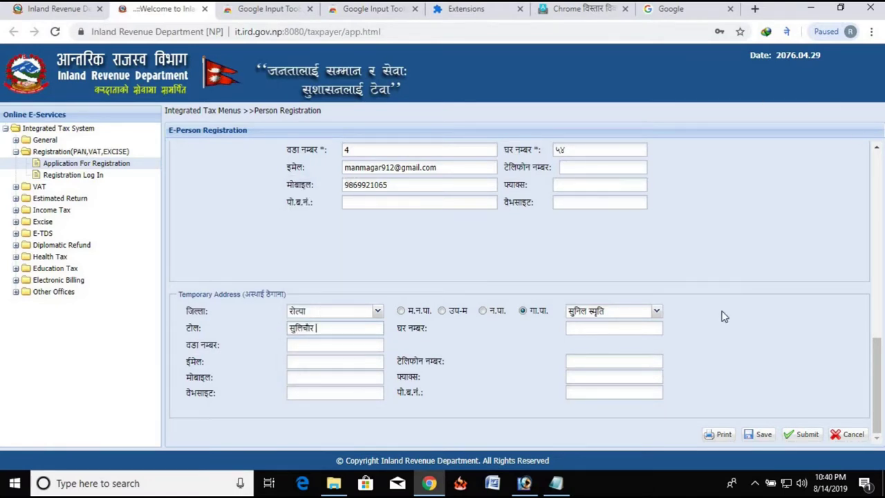
{"action": "left_click", "coordinate": [603, 328]}
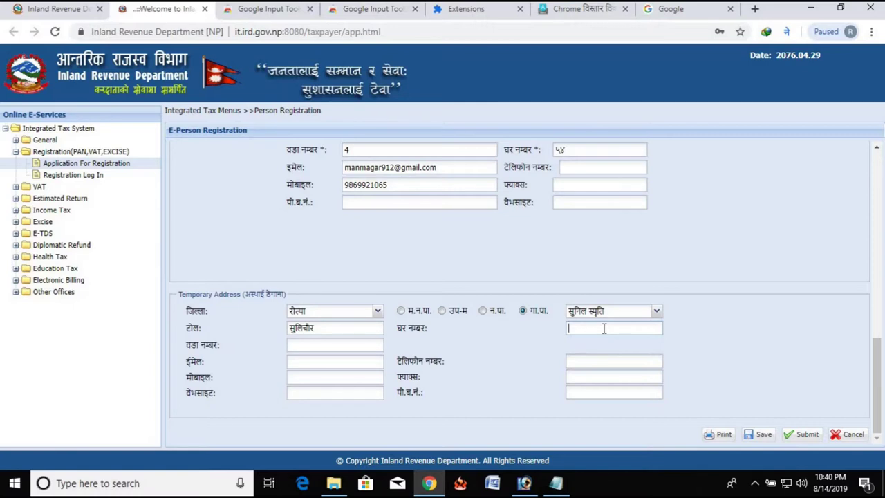
{"action": "type", "text": "54"}
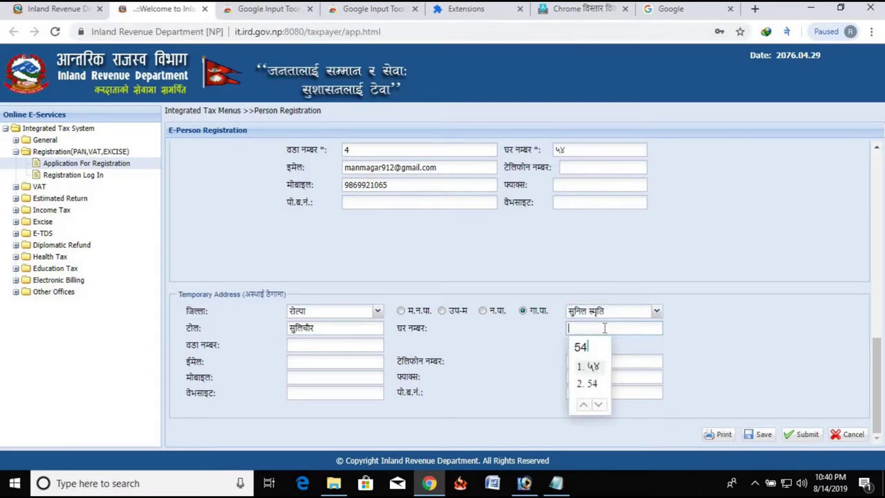
{"action": "key", "text": "space"}
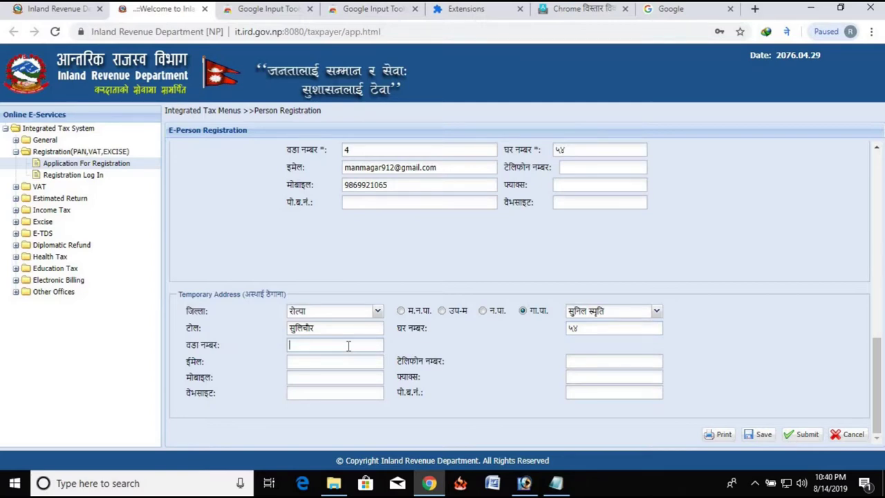
Step: Replace the Nepali digit with ward number 4 in English after turning transliteration off
{"action": "type", "text": "4"}
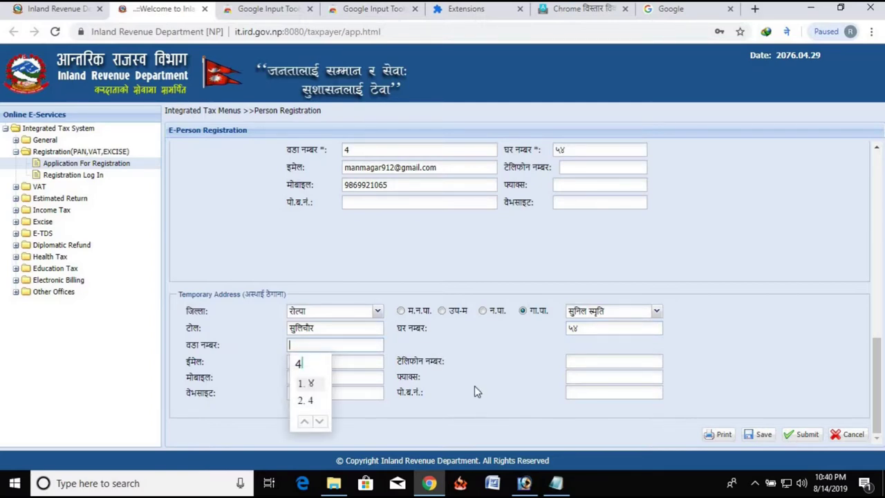
{"action": "scroll", "coordinate": [460, 391], "scroll_direction": "up", "scroll_amount": 4}
{"action": "key", "text": "2"}
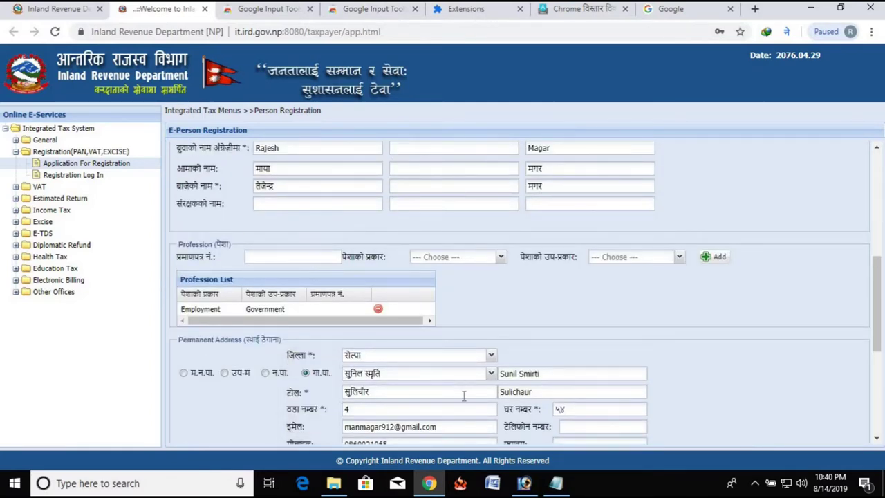
{"action": "scroll", "coordinate": [460, 389], "scroll_direction": "down", "scroll_amount": 4}
{"action": "key", "text": "BackSpace"}
{"action": "left_click", "coordinate": [785, 32]}
{"action": "left_click", "coordinate": [785, 32]}
{"action": "left_click", "coordinate": [786, 32]}
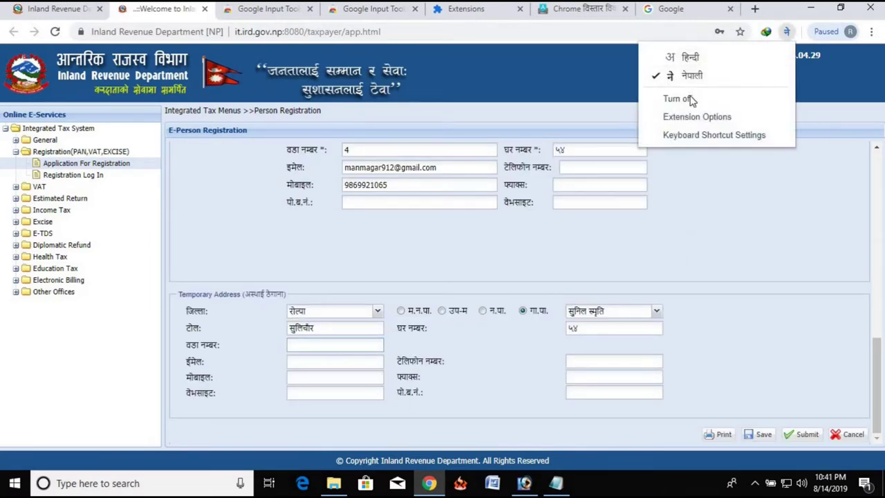
{"action": "left_click", "coordinate": [358, 332]}
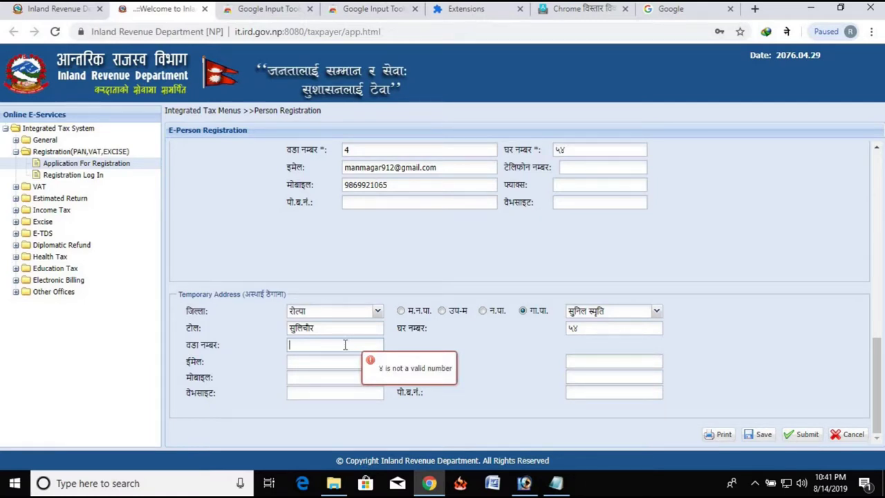
{"action": "type", "text": "4"}
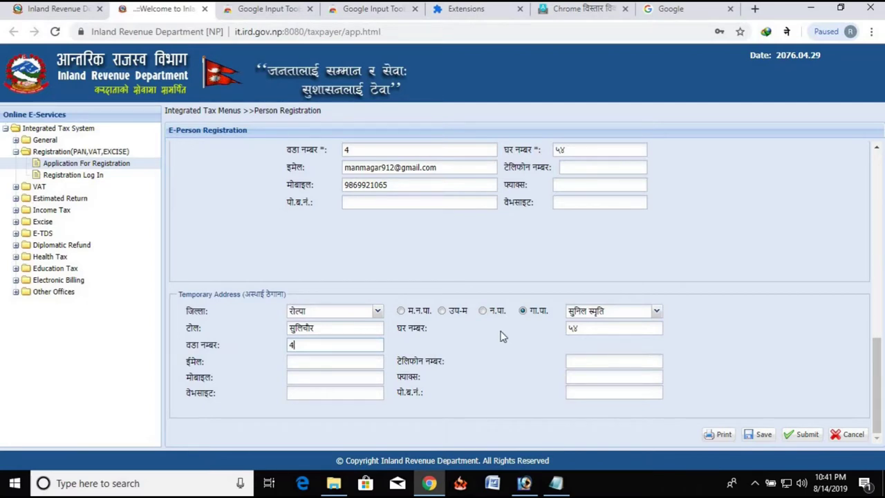
{"action": "scroll", "coordinate": [487, 288], "scroll_direction": "up", "scroll_amount": 10}
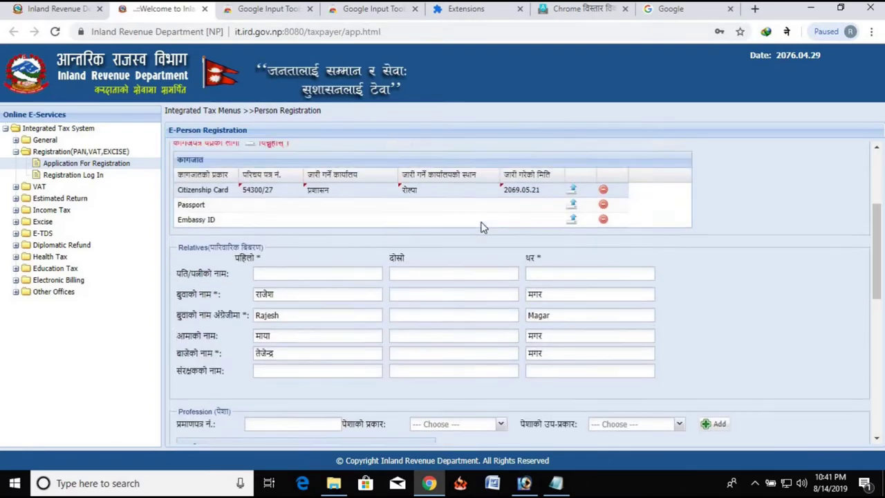
{"action": "scroll", "coordinate": [457, 232], "scroll_direction": "up", "scroll_amount": 3}
{"action": "scroll", "coordinate": [794, 250], "scroll_direction": "down", "scroll_amount": 3}
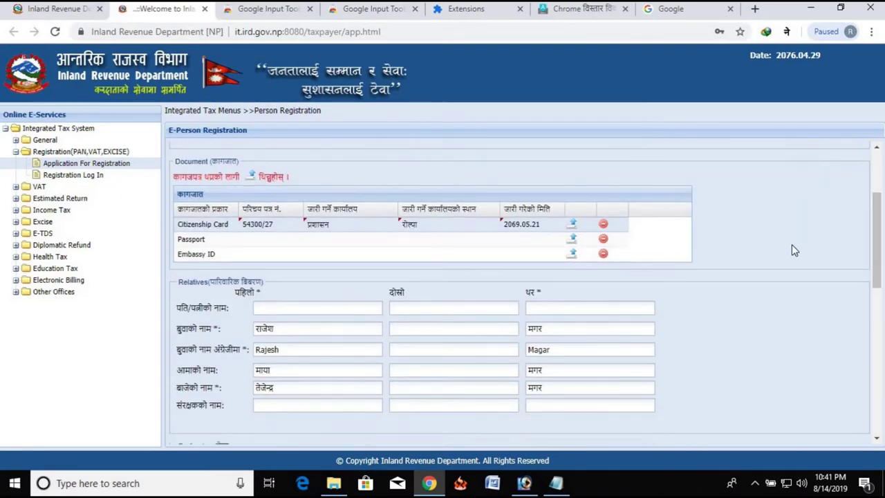
{"action": "scroll", "coordinate": [794, 251], "scroll_direction": "up", "scroll_amount": 3}
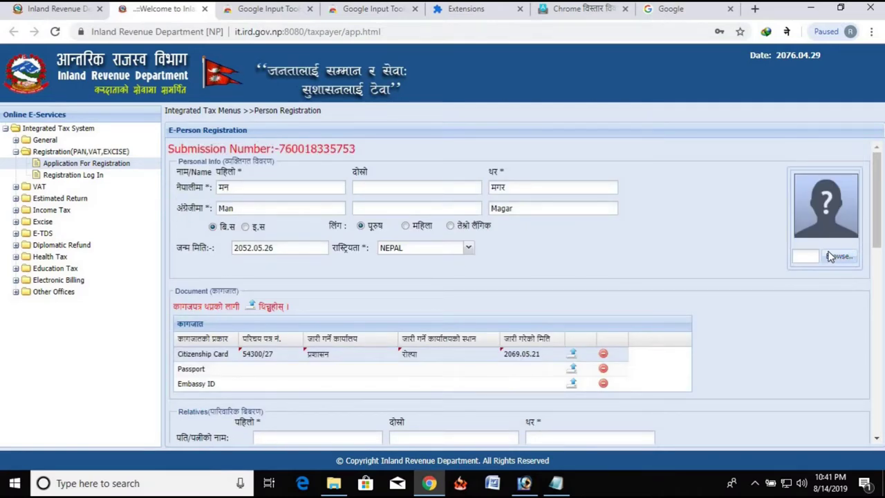
Step: Upload the applicant's photo file
{"action": "left_click", "coordinate": [832, 256]}
{"action": "left_click", "coordinate": [288, 100]}
{"action": "left_click", "coordinate": [785, 449]}
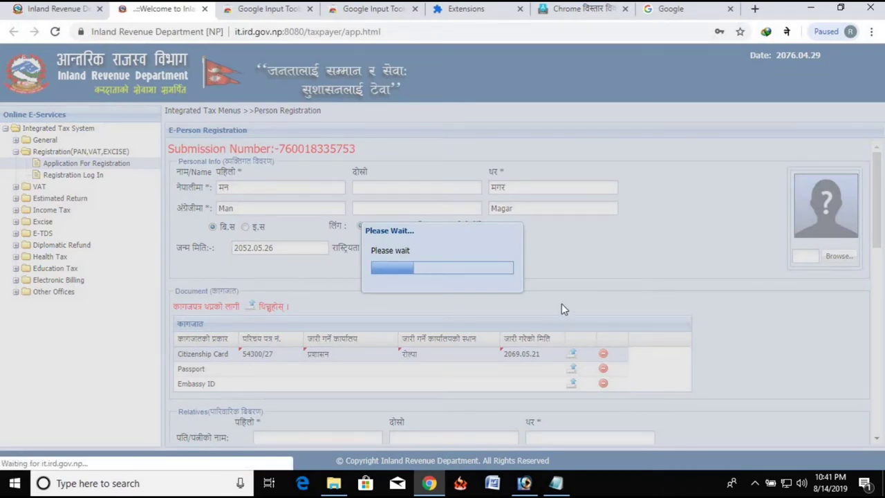
Step: Crop the photo to cover most of the picture, use it, and close the editor
{"action": "left_click_drag", "start_coordinate": [211, 153], "coordinate": [621, 429]}
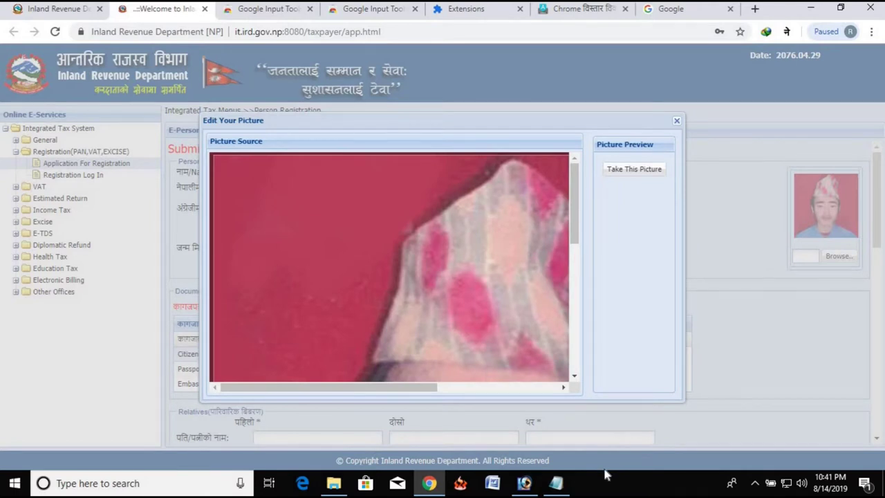
{"action": "left_click_drag", "start_coordinate": [574, 217], "coordinate": [575, 316]}
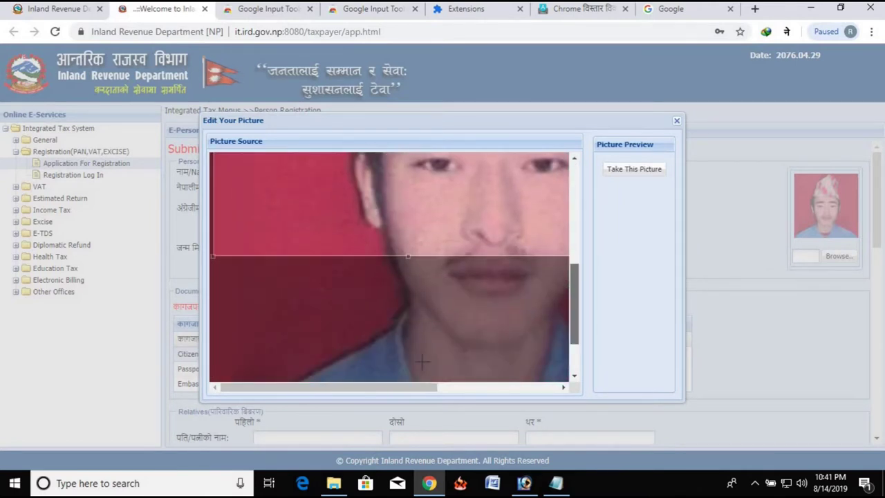
{"action": "left_click_drag", "start_coordinate": [415, 390], "coordinate": [562, 389]}
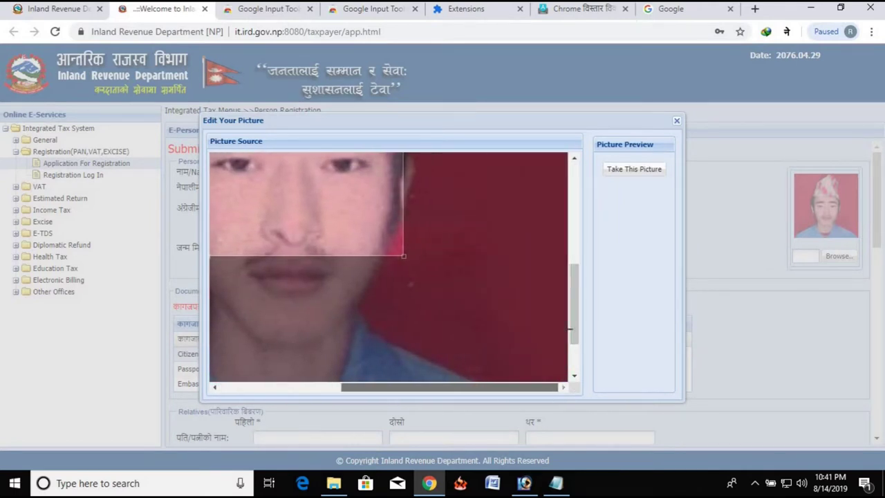
{"action": "left_click_drag", "start_coordinate": [577, 306], "coordinate": [575, 336]}
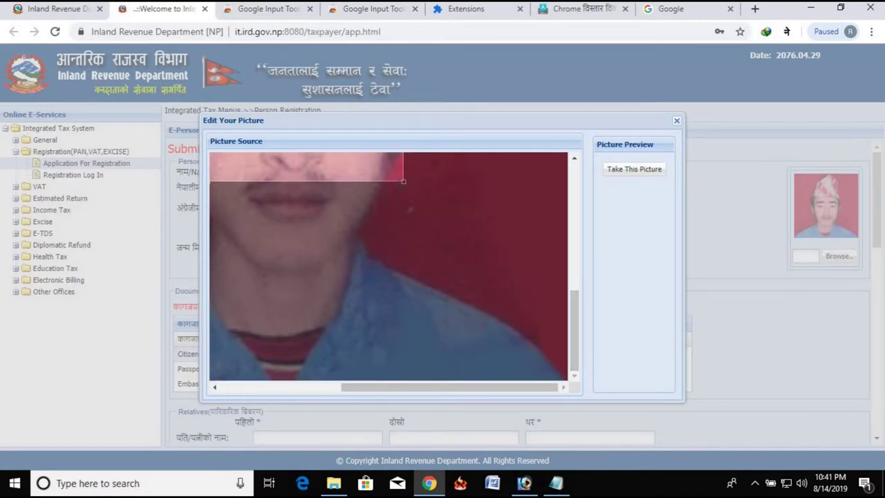
{"action": "left_click_drag", "start_coordinate": [403, 181], "coordinate": [587, 414]}
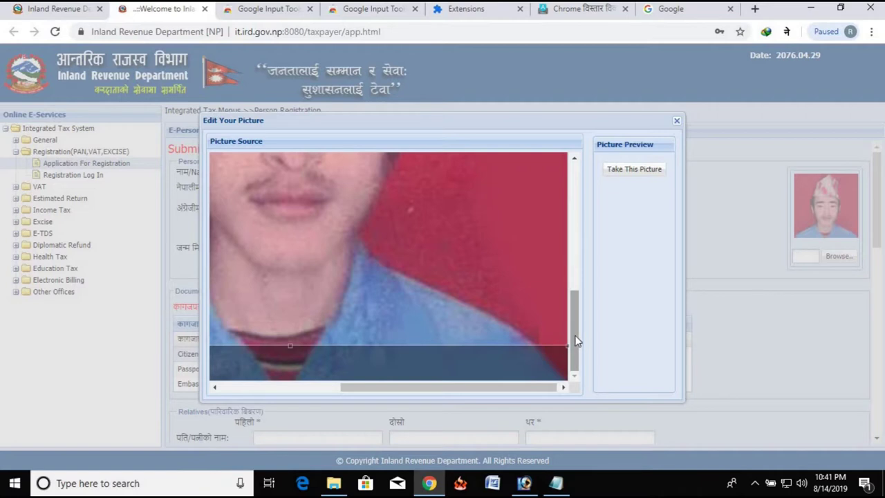
{"action": "left_click", "coordinate": [634, 170]}
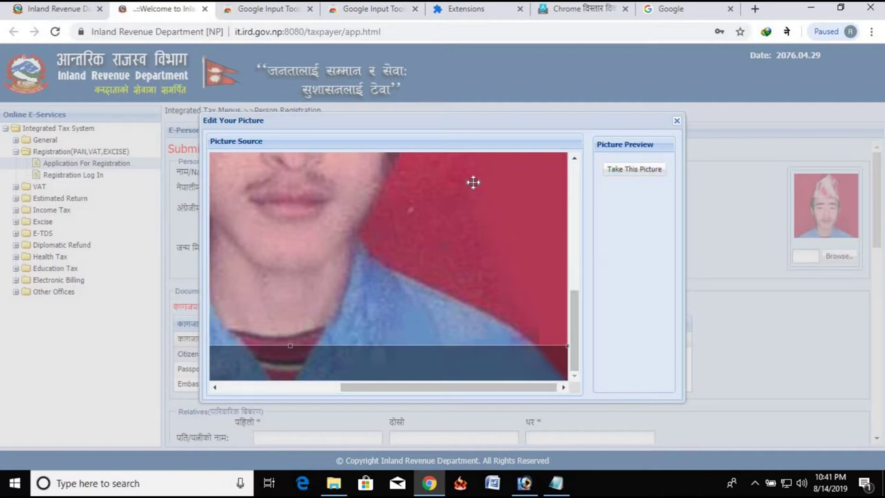
{"action": "left_click", "coordinate": [676, 121]}
{"action": "scroll", "coordinate": [640, 293], "scroll_direction": "down", "scroll_amount": 15}
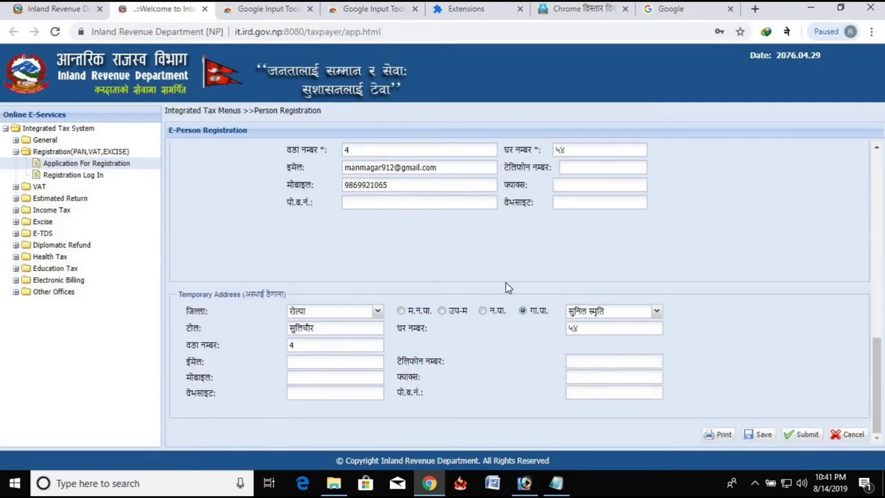
{"action": "scroll", "coordinate": [505, 287], "scroll_direction": "up", "scroll_amount": 15}
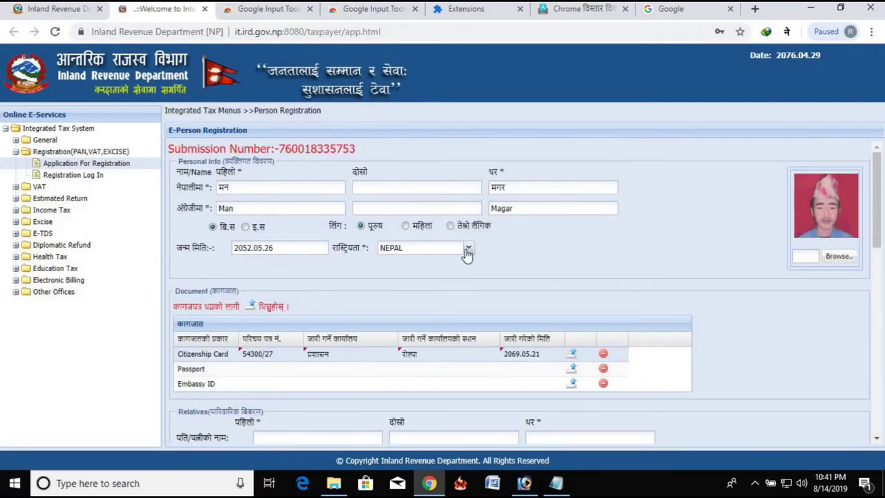
{"action": "scroll", "coordinate": [467, 253], "scroll_direction": "down", "scroll_amount": 7}
{"action": "scroll", "coordinate": [468, 255], "scroll_direction": "up", "scroll_amount": 7}
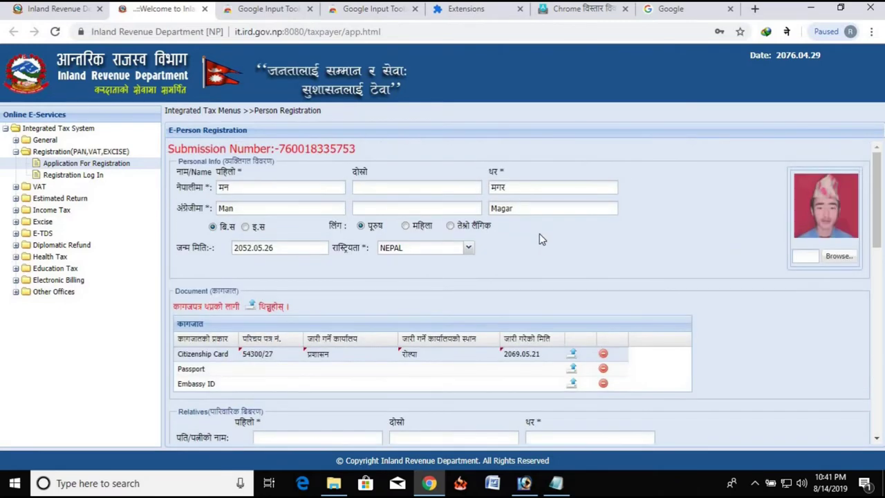
{"action": "scroll", "coordinate": [520, 228], "scroll_direction": "down", "scroll_amount": 3}
{"action": "scroll", "coordinate": [544, 285], "scroll_direction": "up", "scroll_amount": 3}
{"action": "scroll", "coordinate": [546, 282], "scroll_direction": "down", "scroll_amount": 3}
{"action": "scroll", "coordinate": [547, 278], "scroll_direction": "up", "scroll_amount": 3}
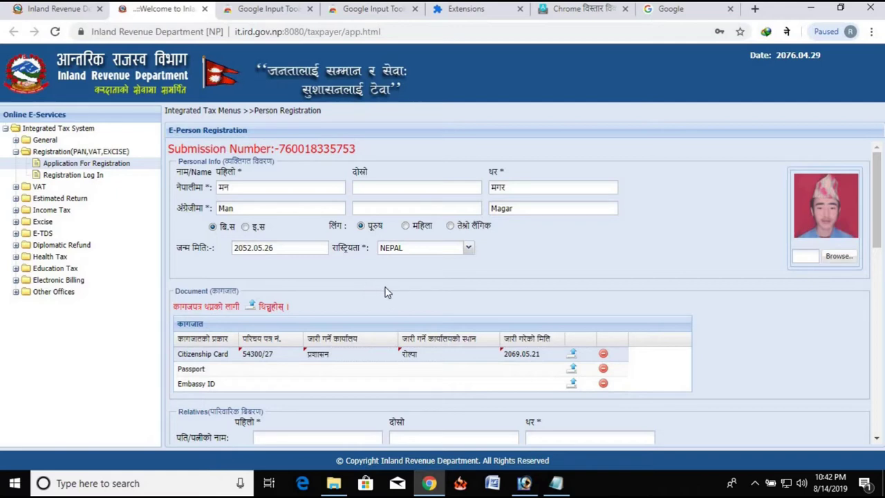
{"action": "scroll", "coordinate": [466, 296], "scroll_direction": "down", "scroll_amount": 3}
{"action": "scroll", "coordinate": [417, 249], "scroll_direction": "up", "scroll_amount": 3}
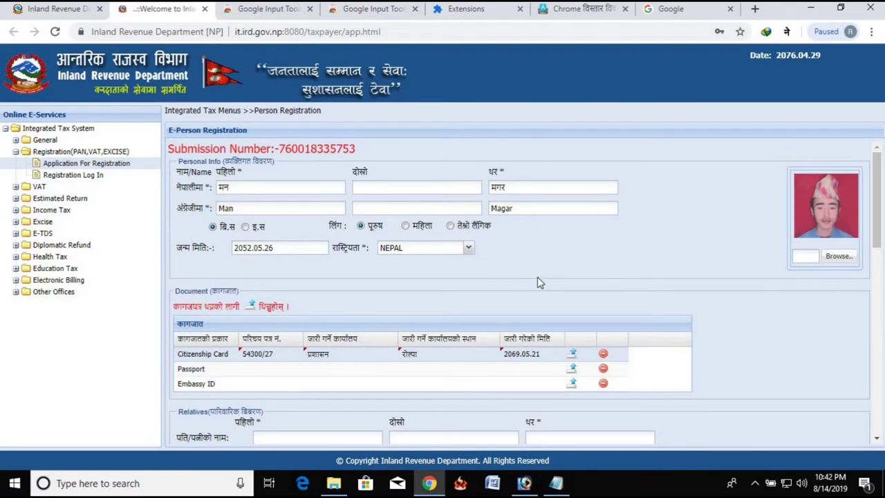
{"action": "scroll", "coordinate": [537, 278], "scroll_direction": "down", "scroll_amount": 10}
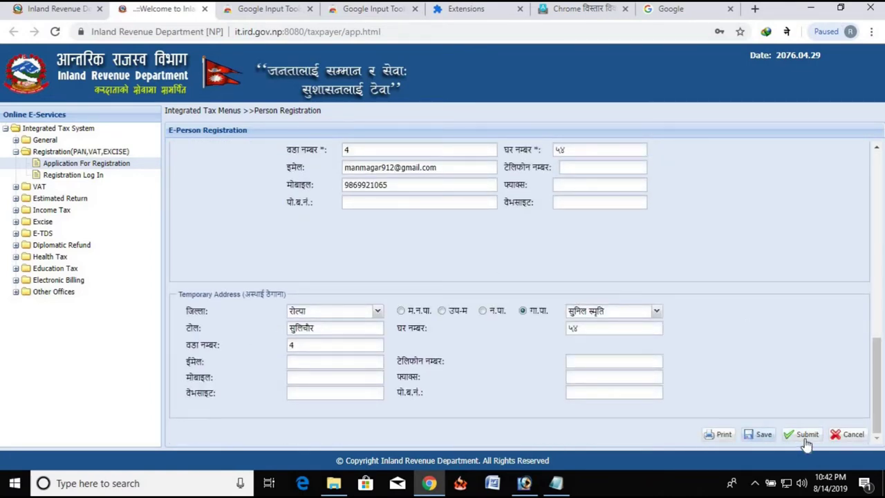
Step: Submit the PAN registration, confirm with Yes, and dismiss the success message
{"action": "left_click", "coordinate": [802, 436]}
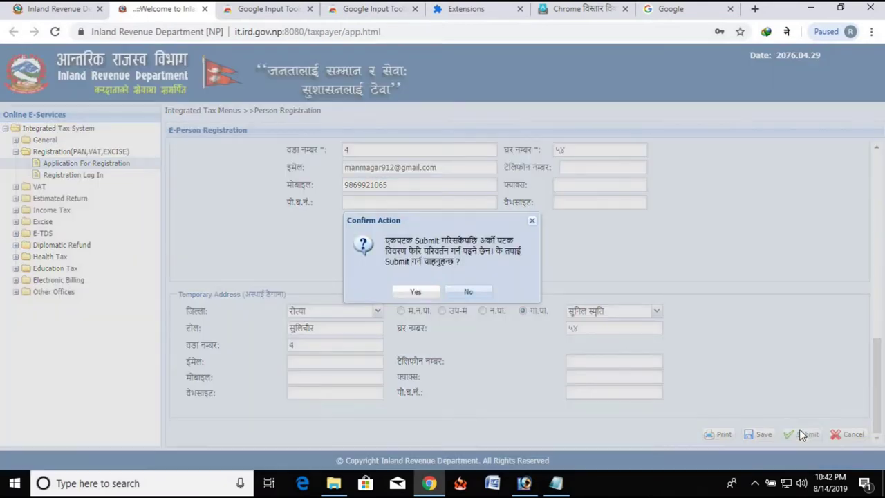
{"action": "left_click", "coordinate": [417, 292]}
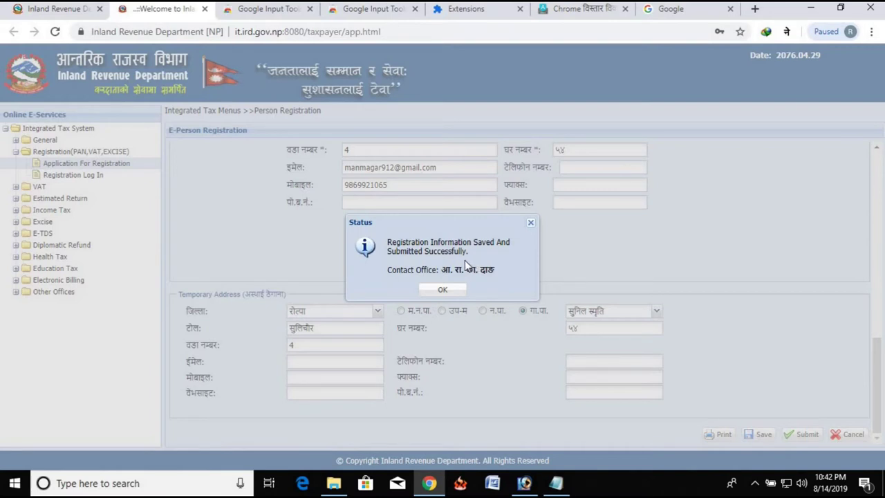
{"action": "left_click", "coordinate": [443, 290]}
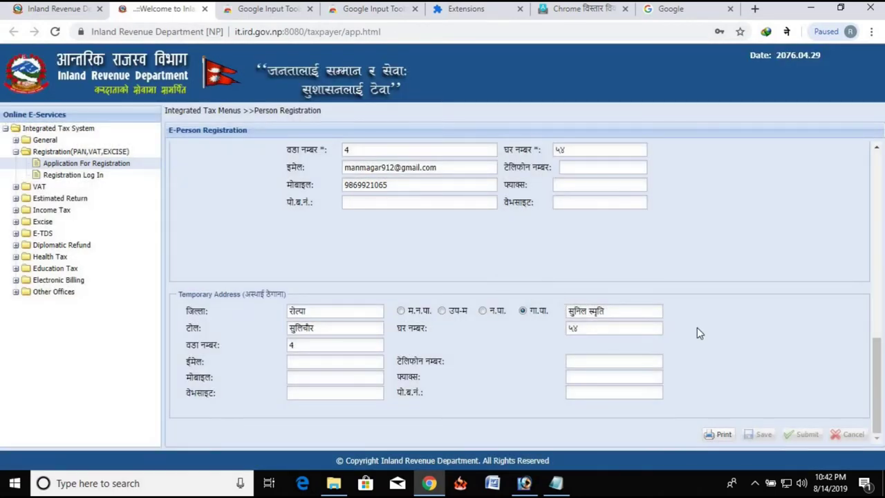
Step: Open the printable PAN application form full-screen, review it, and bring up print settings
{"action": "left_click", "coordinate": [717, 441]}
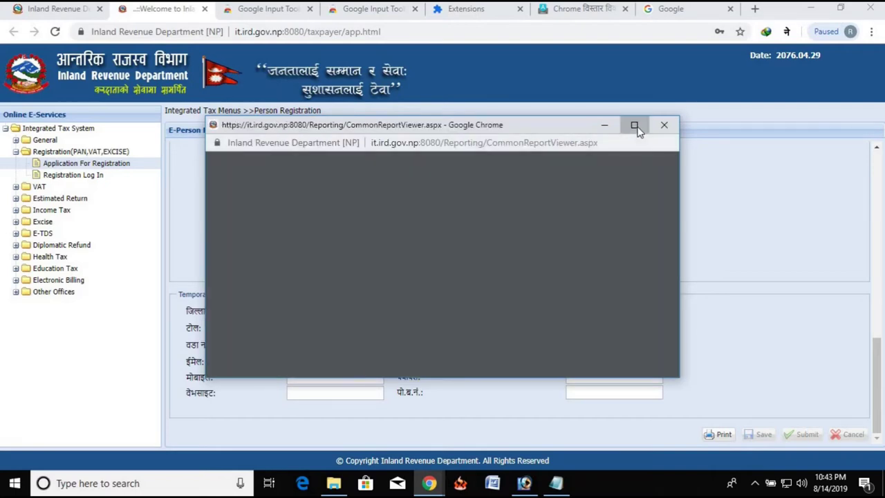
{"action": "left_click", "coordinate": [634, 126]}
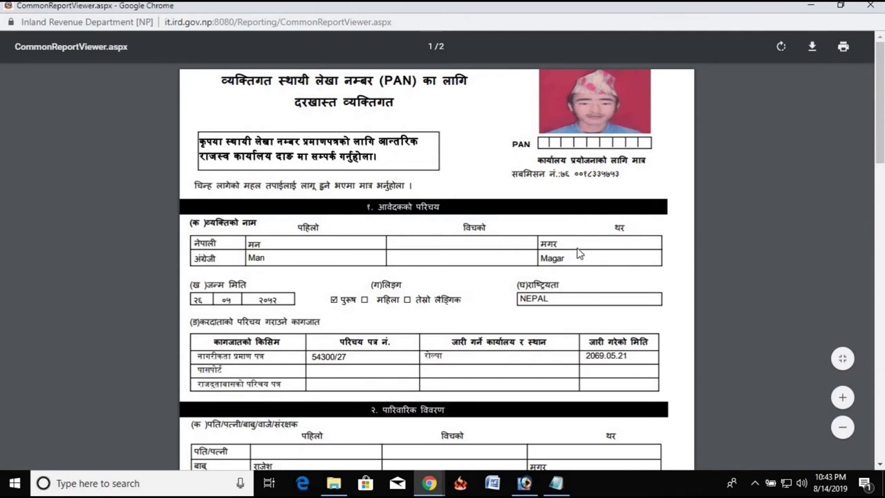
{"action": "scroll", "coordinate": [588, 257], "scroll_direction": "down", "scroll_amount": 6}
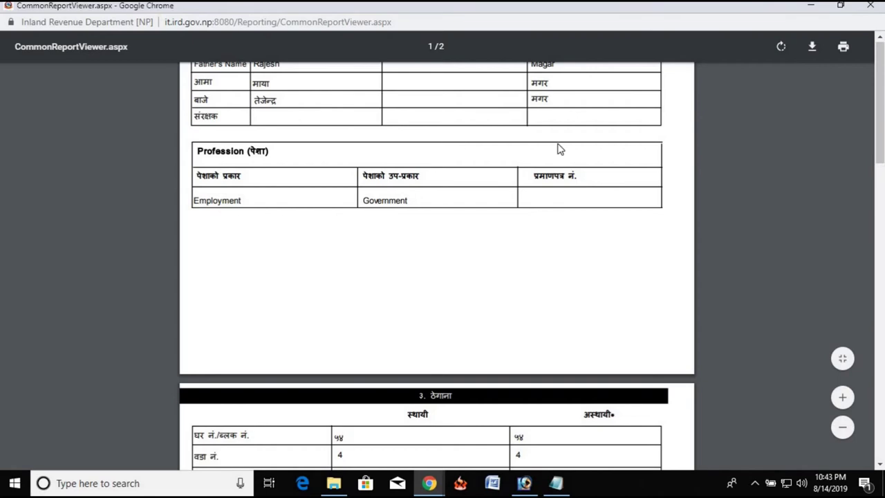
{"action": "left_click", "coordinate": [431, 485]}
{"action": "left_click", "coordinate": [460, 397]}
{"action": "scroll", "coordinate": [564, 305], "scroll_direction": "up", "scroll_amount": 4}
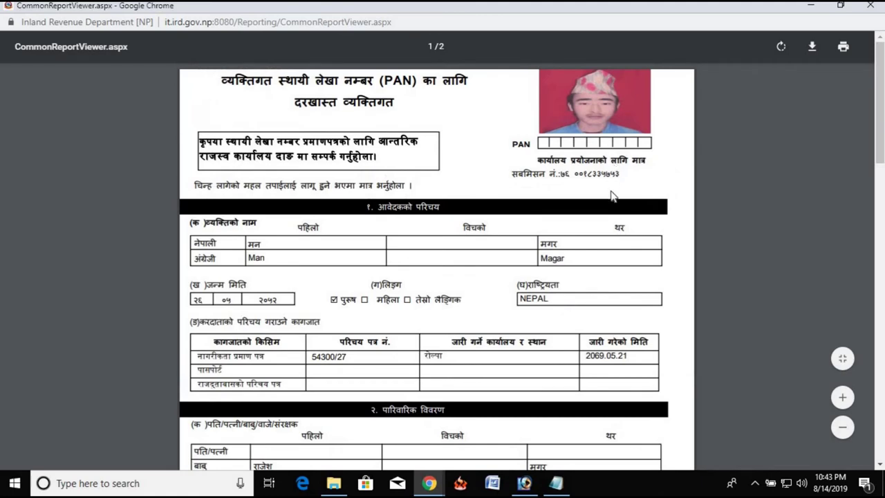
{"action": "key", "text": "ctrl+p"}
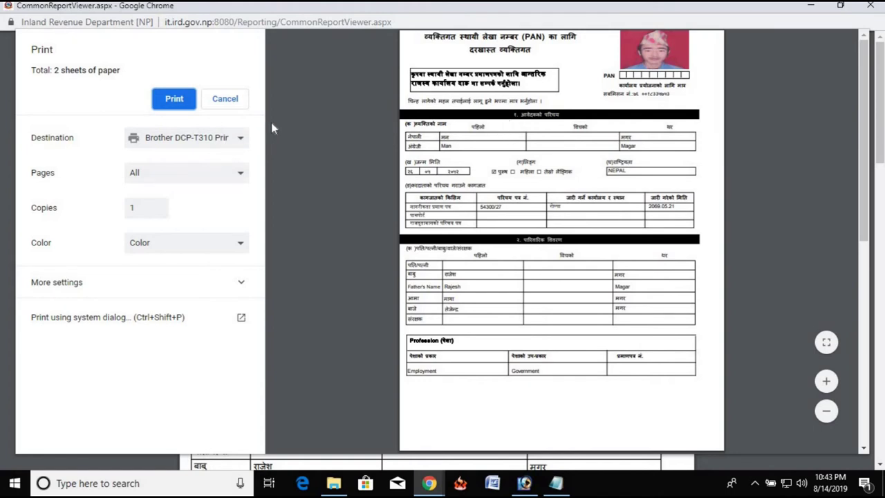
Step: Change the print destination to Save as PDF and start saving the form
{"action": "left_click", "coordinate": [220, 141]}
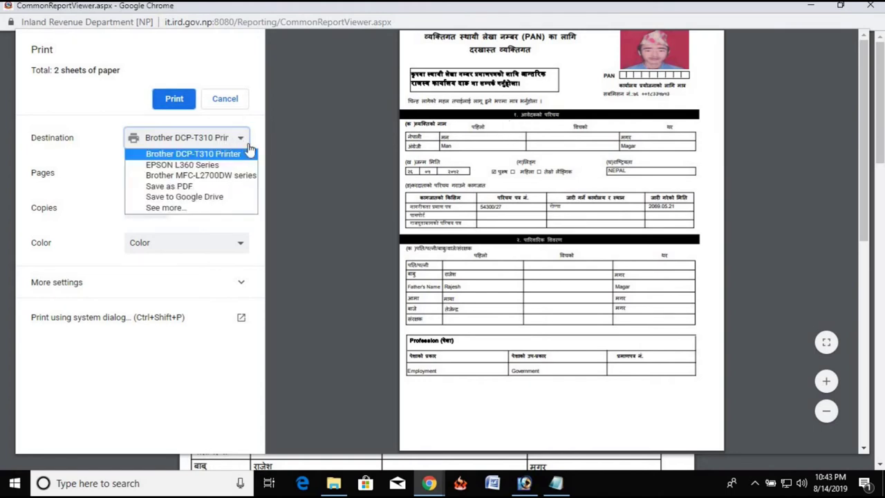
{"action": "left_click", "coordinate": [196, 188]}
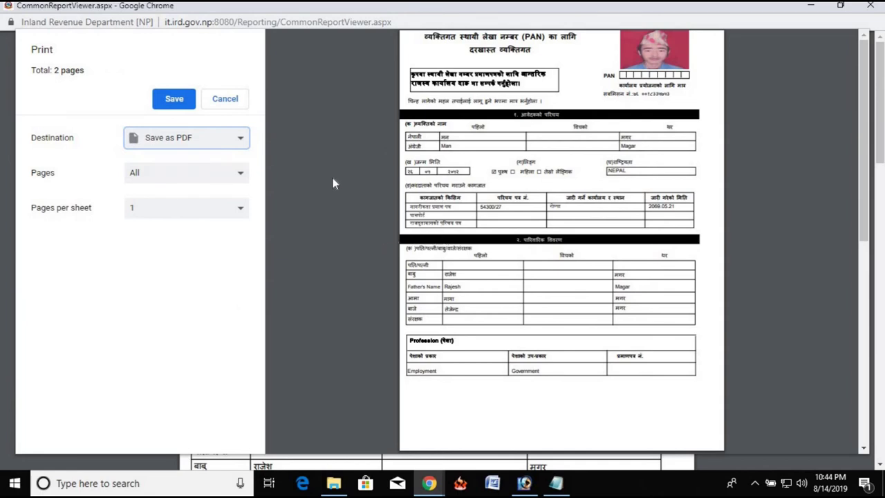
{"action": "left_click", "coordinate": [182, 103]}
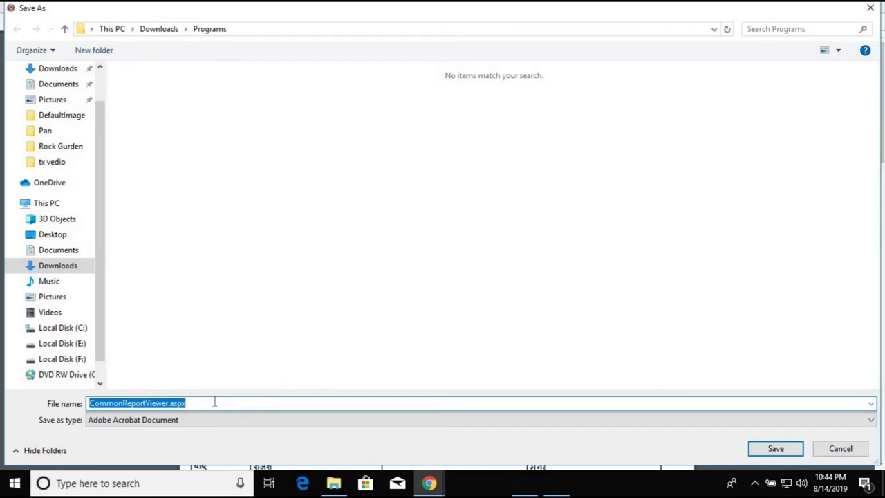
Step: Name the PDF after the applicant and save it in Downloads\Programs
{"action": "left_click", "coordinate": [214, 402]}
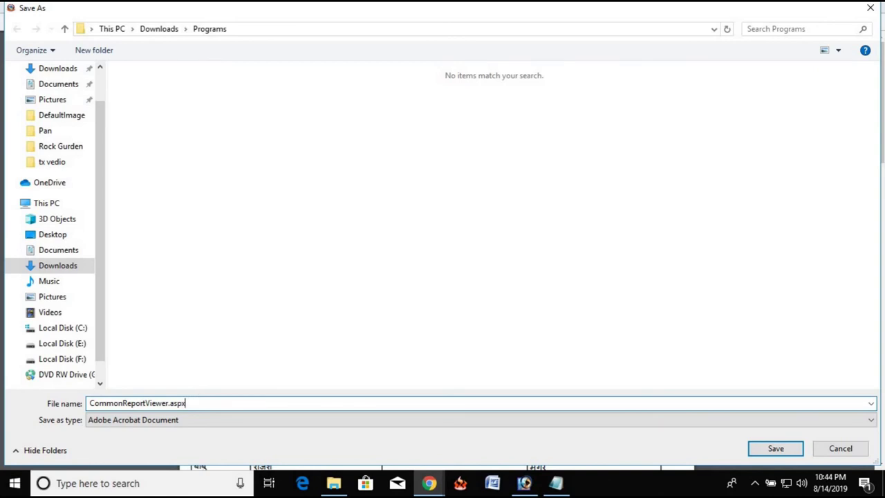
{"action": "key", "text": "BackSpace"}
{"action": "key", "text": "BackSpace"}
{"action": "key", "text": "BackSpace"}
{"action": "key", "text": "BackSpace"}
{"action": "key", "text": "BackSpace"}
{"action": "key", "text": "BackSpace"}
{"action": "key", "text": "BackSpace"}
{"action": "key", "text": "BackSpace"}
{"action": "key", "text": "BackSpace"}
{"action": "key", "text": "BackSpace"}
{"action": "key", "text": "BackSpace"}
{"action": "key", "text": "BackSpace"}
{"action": "key", "text": "BackSpace"}
{"action": "key", "text": "BackSpace"}
{"action": "key", "text": "BackSpace"}
{"action": "key", "text": "BackSpace"}
{"action": "key", "text": "BackSpace"}
{"action": "key", "text": "BackSpace"}
{"action": "key", "text": "BackSpace"}
{"action": "key", "text": "BackSpace"}
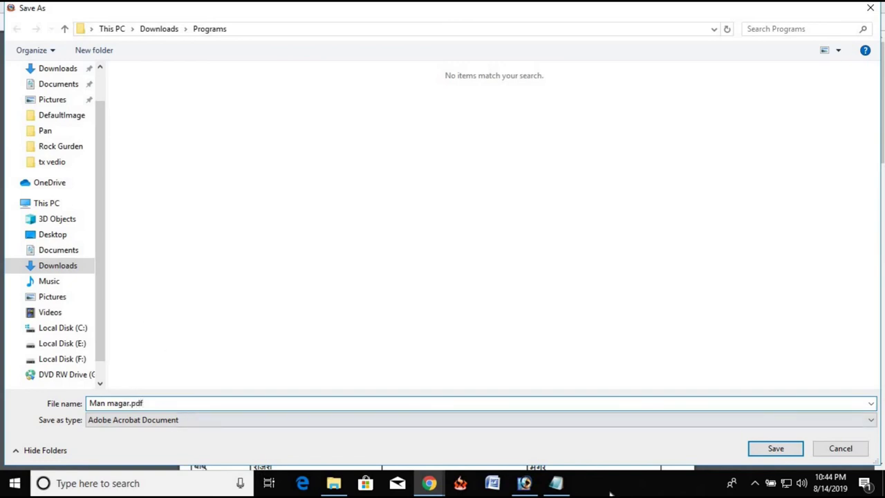
{"action": "left_click", "coordinate": [776, 451]}
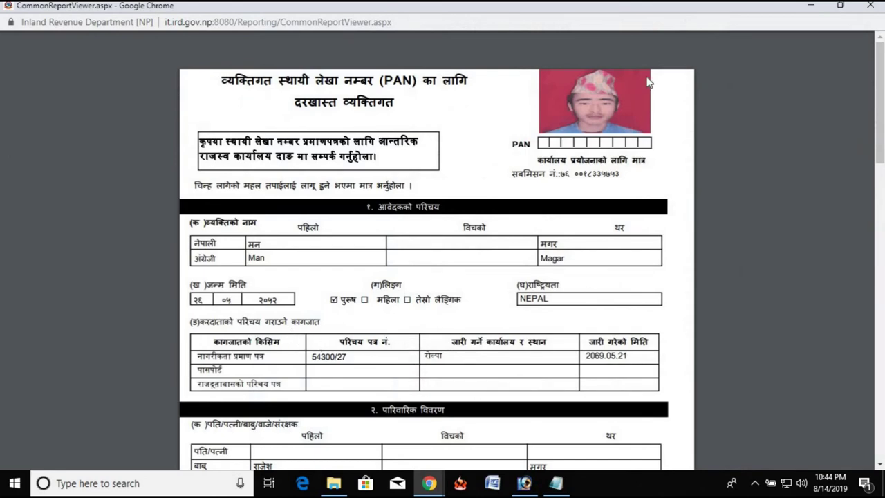
Step: Minimize the CommonReportViewer popup and review the E-Person Registration form's submission number and permanent address
{"action": "left_click", "coordinate": [808, 14]}
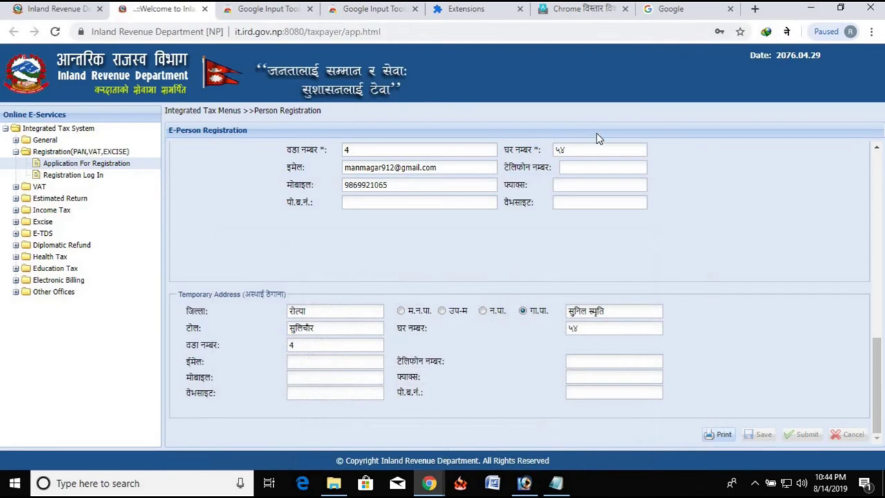
{"action": "scroll", "coordinate": [614, 336], "scroll_direction": "up", "scroll_amount": 5}
{"action": "scroll", "coordinate": [618, 328], "scroll_direction": "down", "scroll_amount": 3}
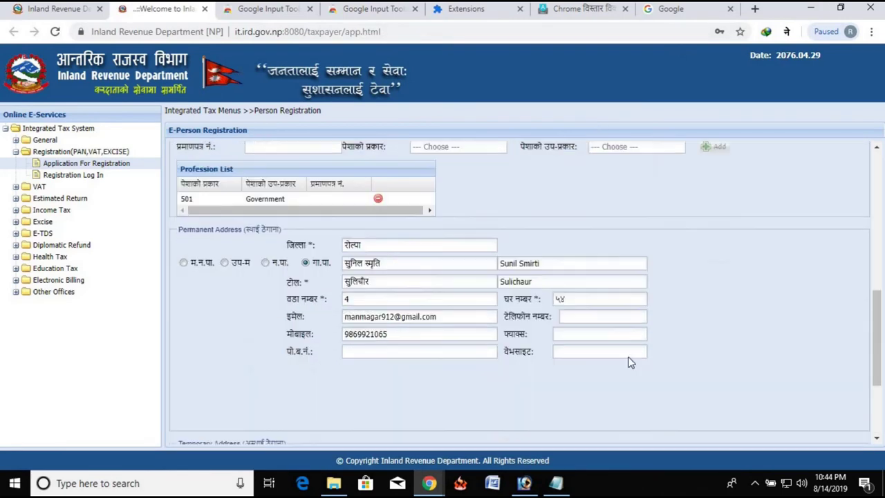
{"action": "scroll", "coordinate": [629, 376], "scroll_direction": "up", "scroll_amount": 8}
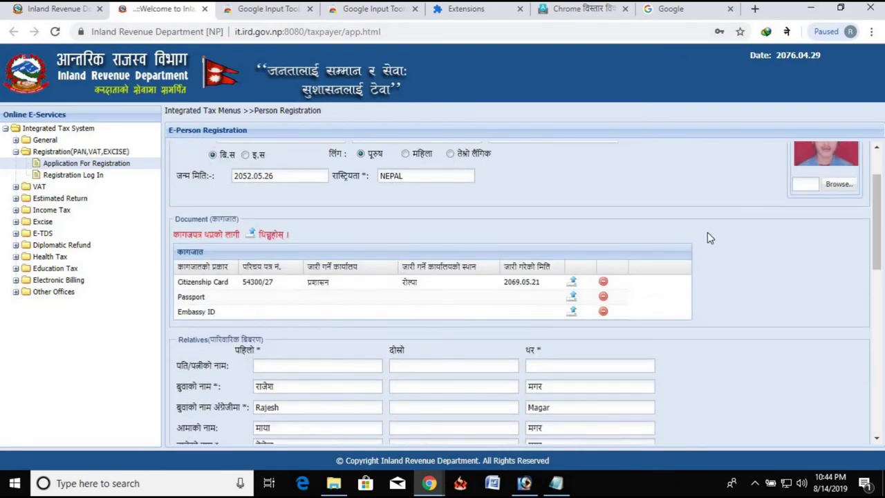
{"action": "scroll", "coordinate": [726, 221], "scroll_direction": "down", "scroll_amount": 1}
{"action": "scroll", "coordinate": [760, 226], "scroll_direction": "up", "scroll_amount": 2}
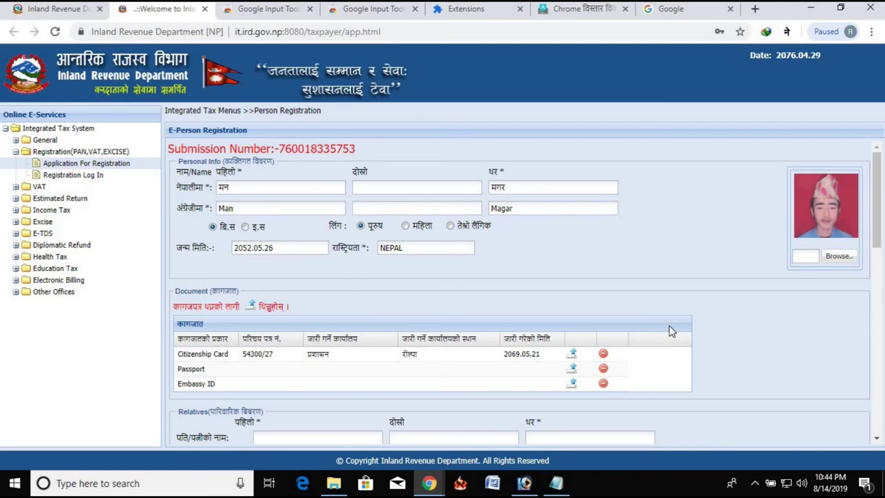
{"action": "scroll", "coordinate": [665, 348], "scroll_direction": "down", "scroll_amount": 5}
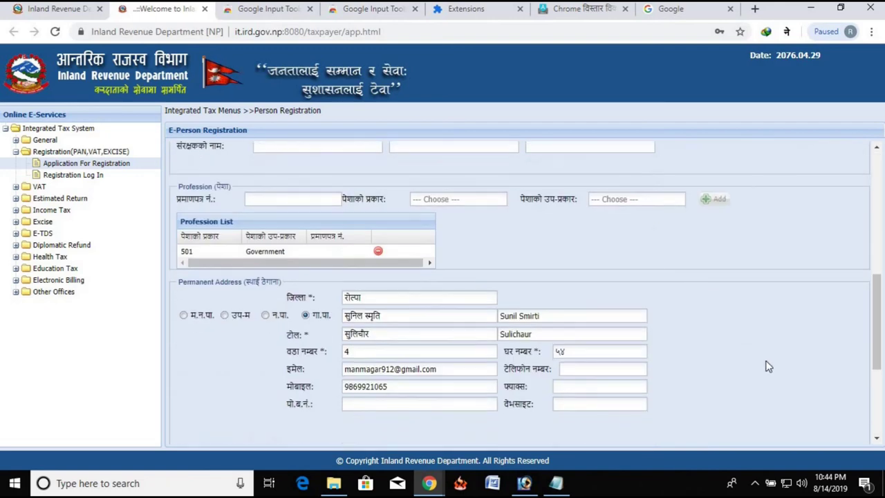
{"action": "scroll", "coordinate": [761, 384], "scroll_direction": "down", "scroll_amount": 1}
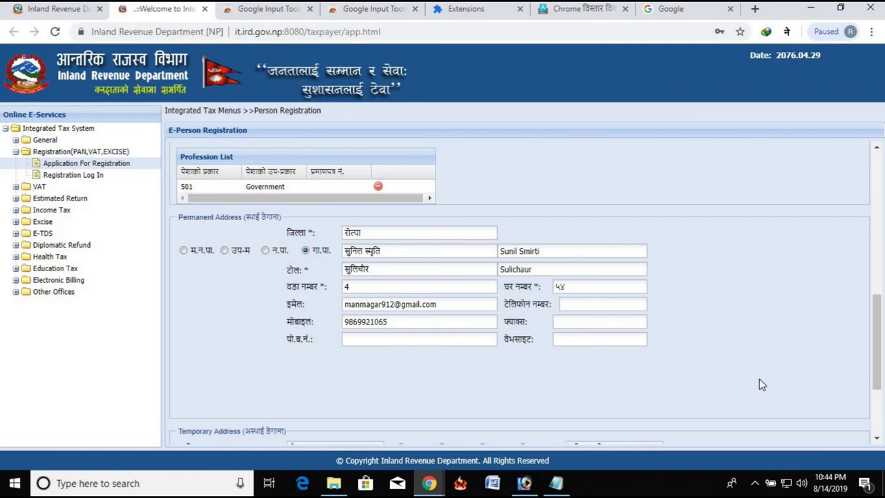